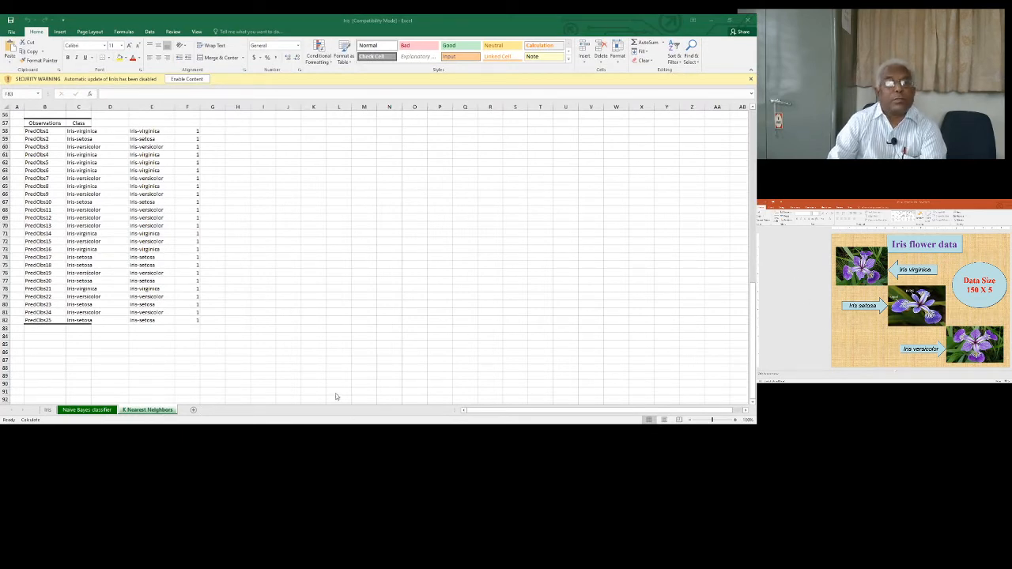
On the Iris sheet, replace the header 101 in cell B1 with "Sepal Length"
scroll(335, 379, "up", 3)
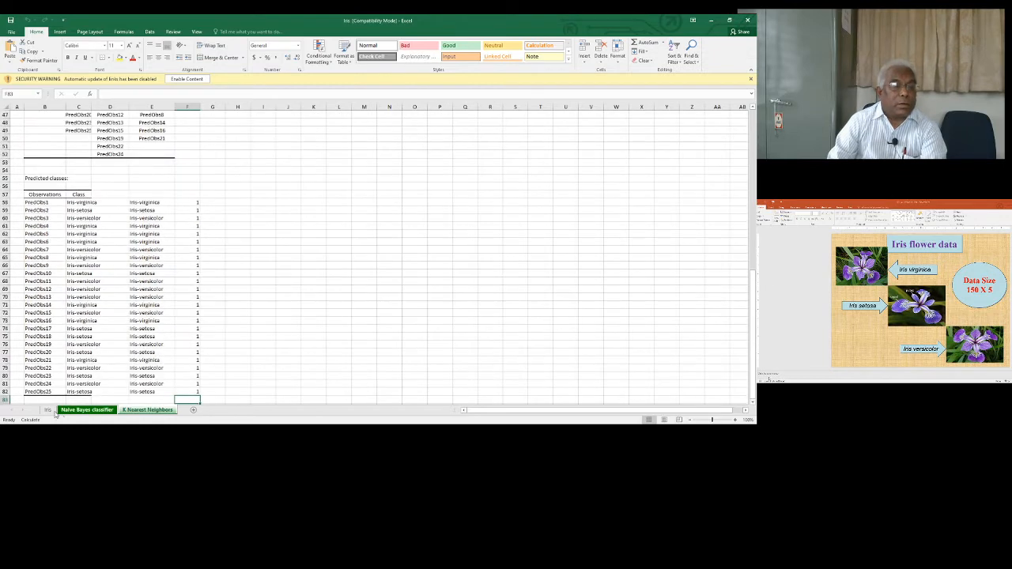
left_click(48, 409)
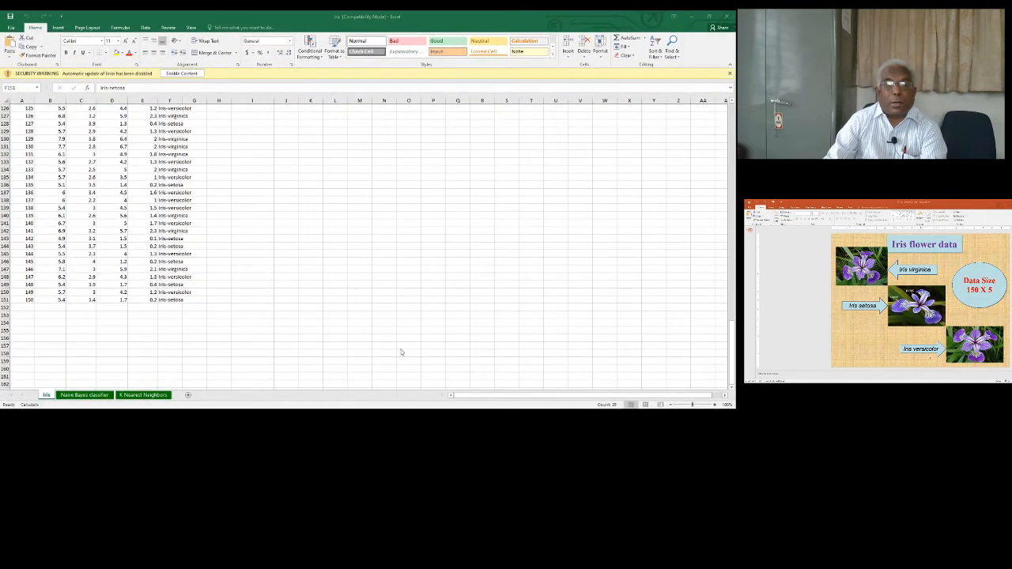
scroll(77, 237, "up", 15)
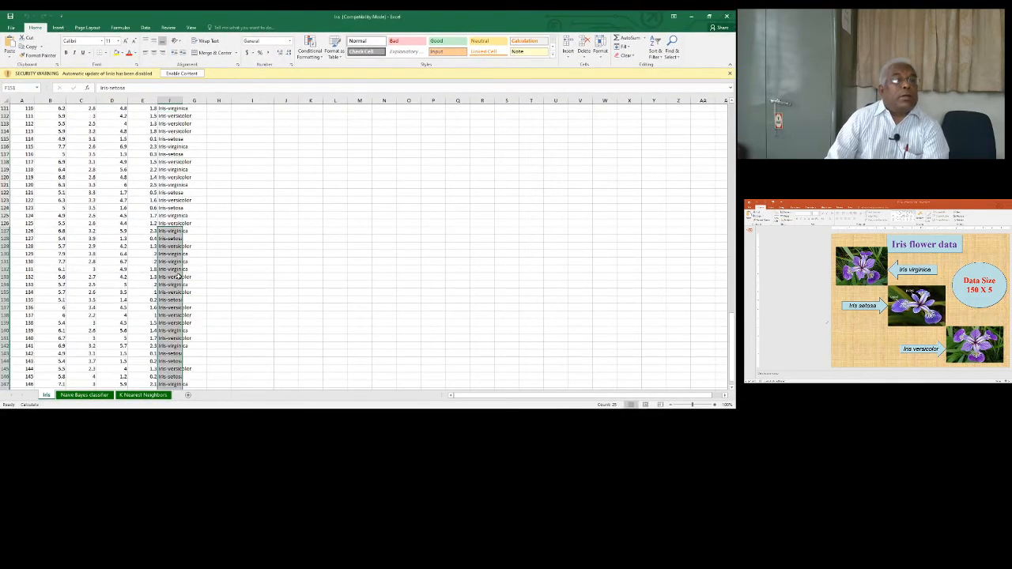
scroll(76, 237, "up", 20)
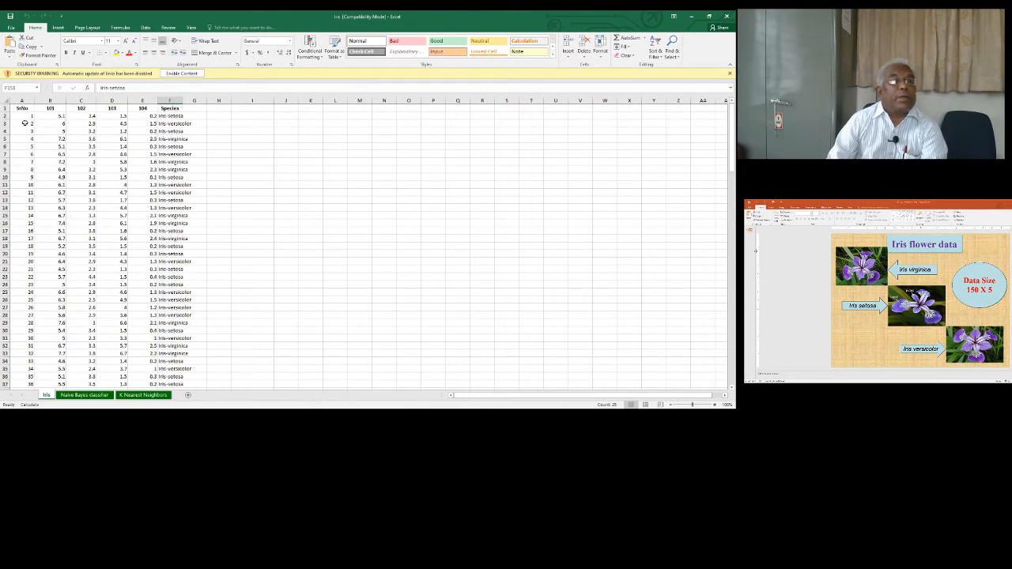
left_click(49, 109)
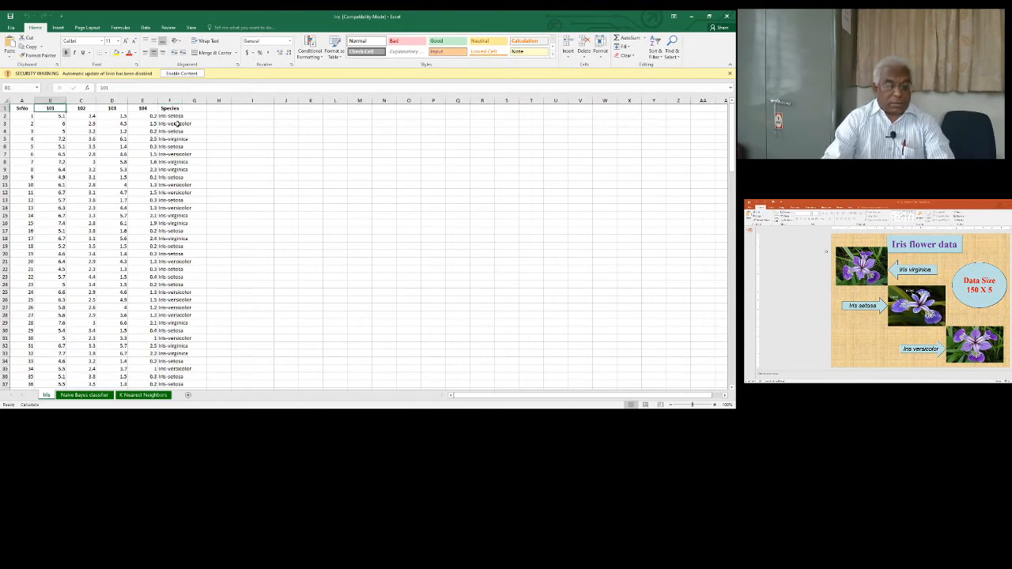
type("Sepa")
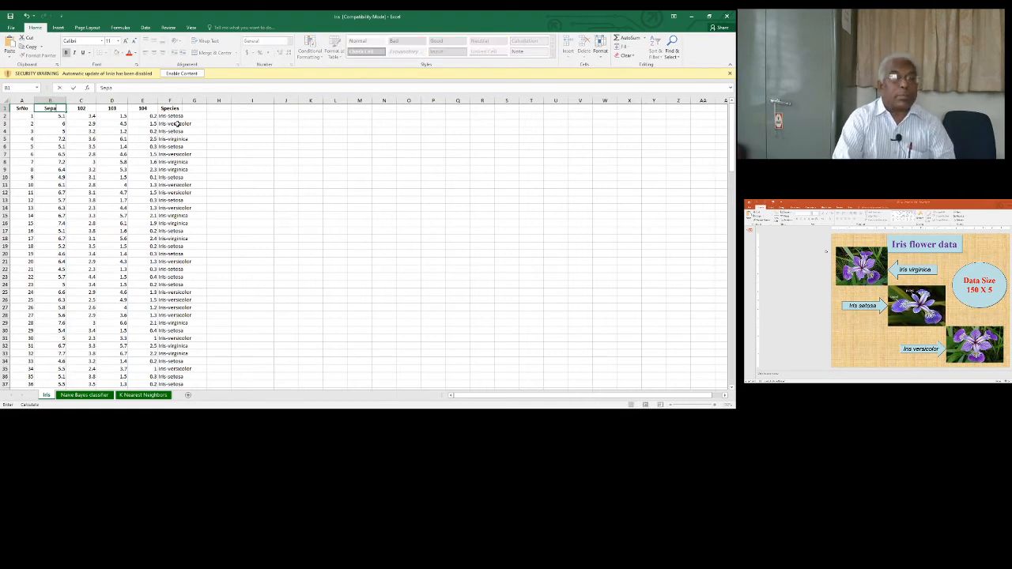
type("l Length")
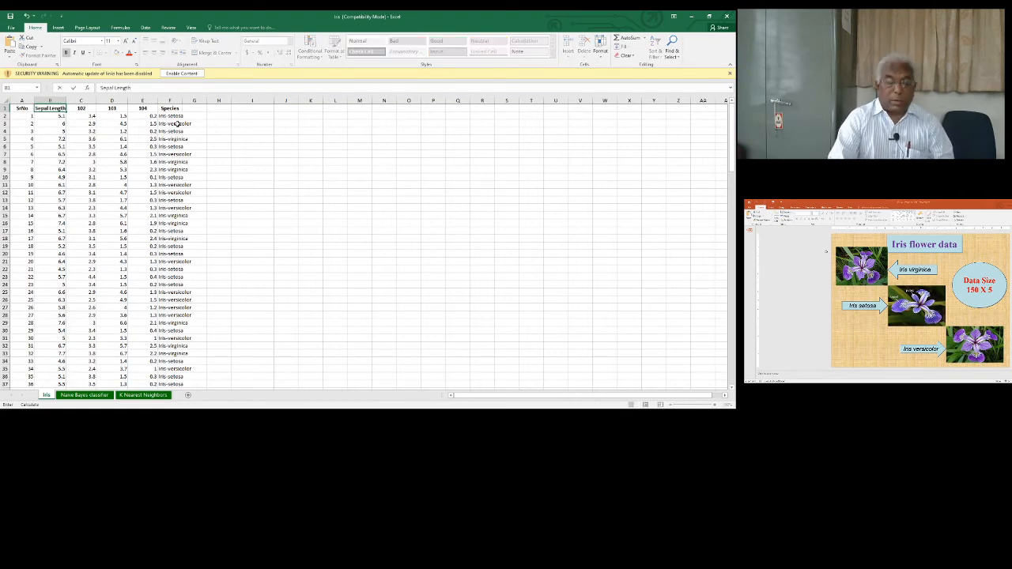
key("Return")
Replace the header 102 in cell C1 with "Sepal Wodth"
key("Right")
key("Up")
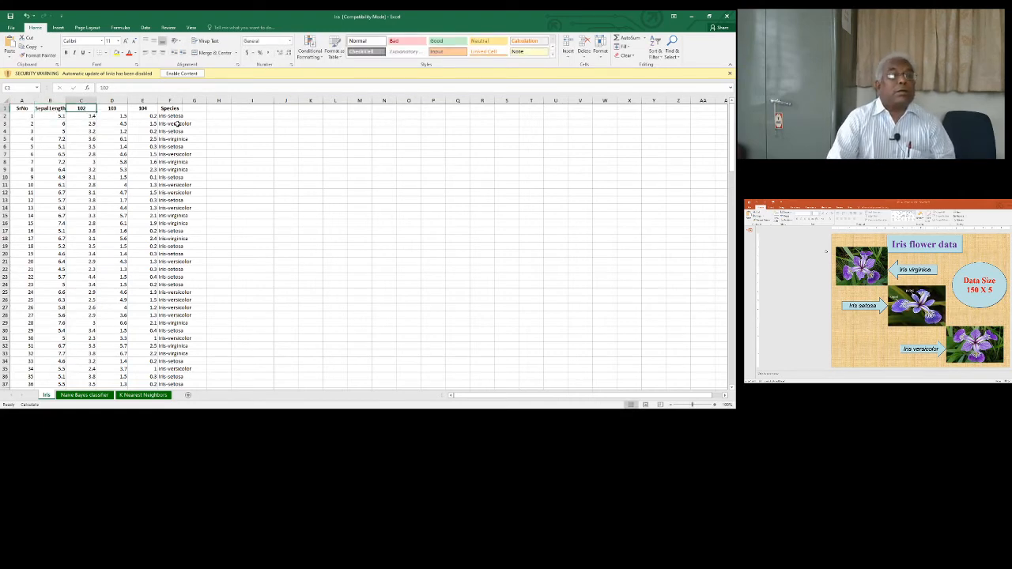
type("Sepal")
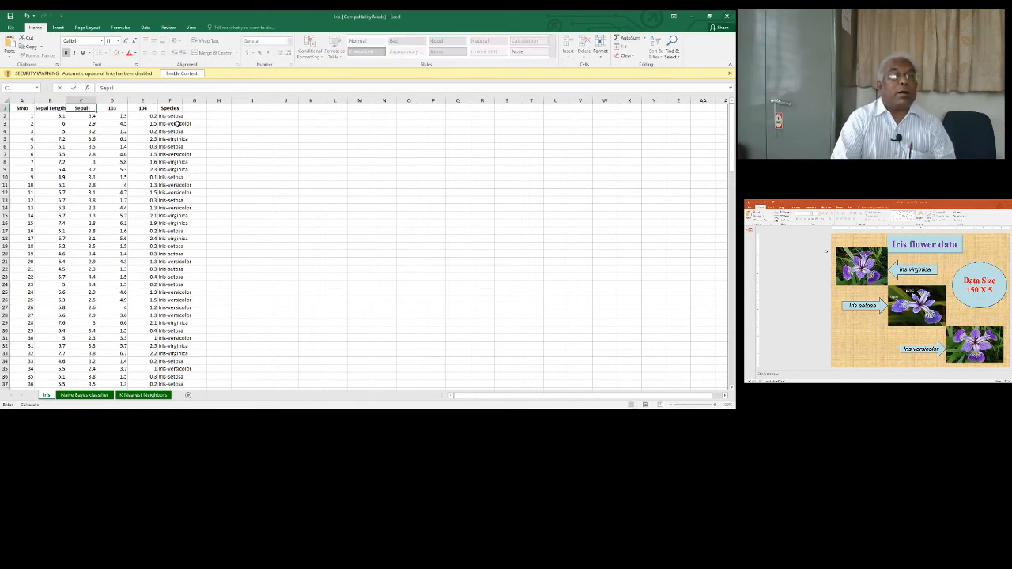
type(" Width")
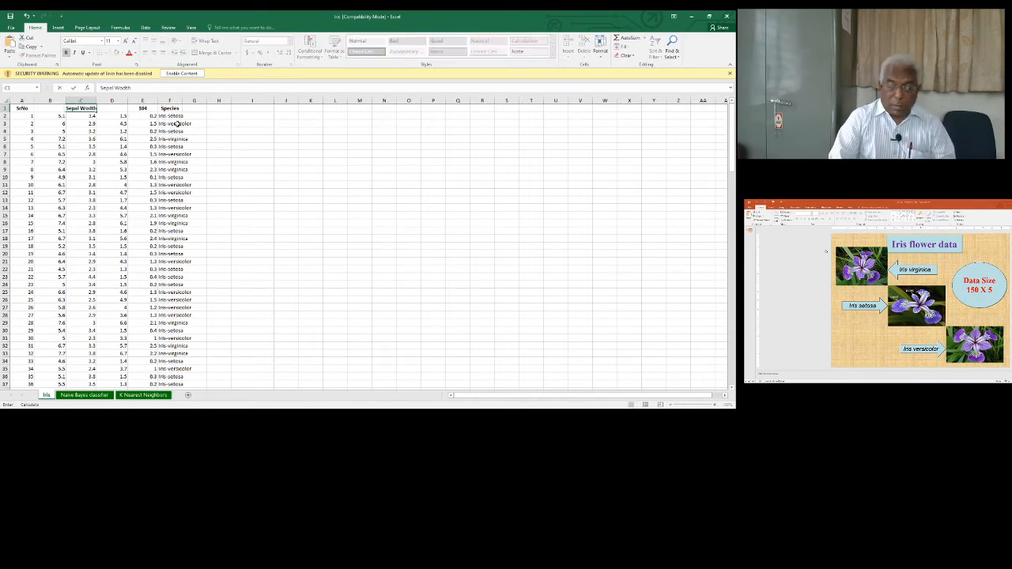
key("Right")
Replace the header 103 in cell D1 with "Petal Length"
type("P")
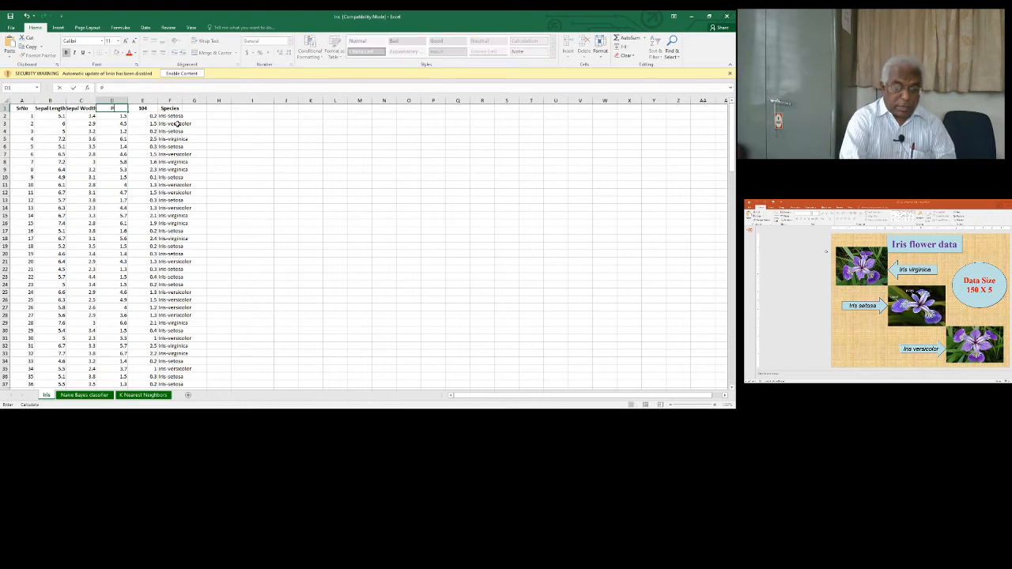
type("etal L")
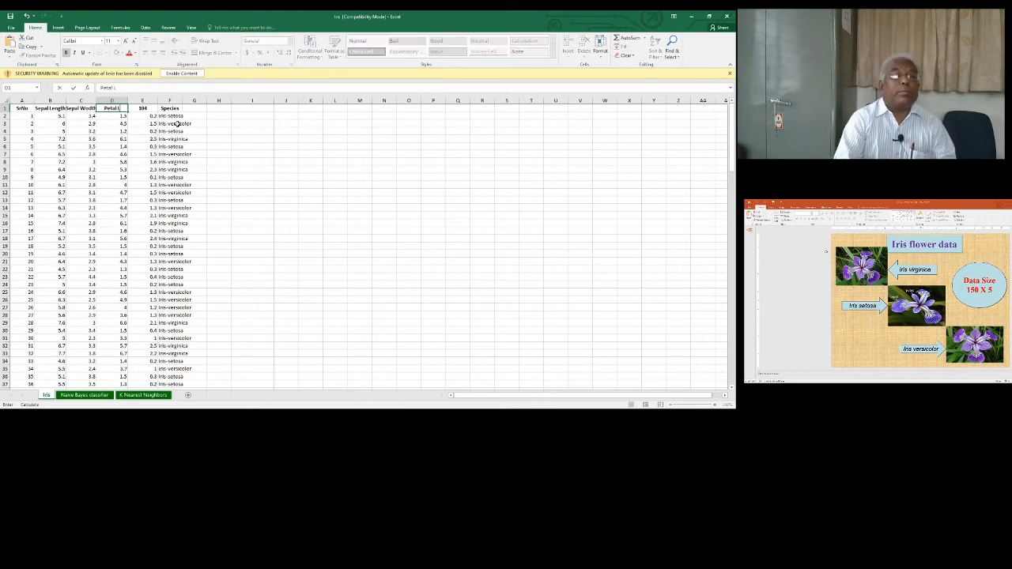
type("ength")
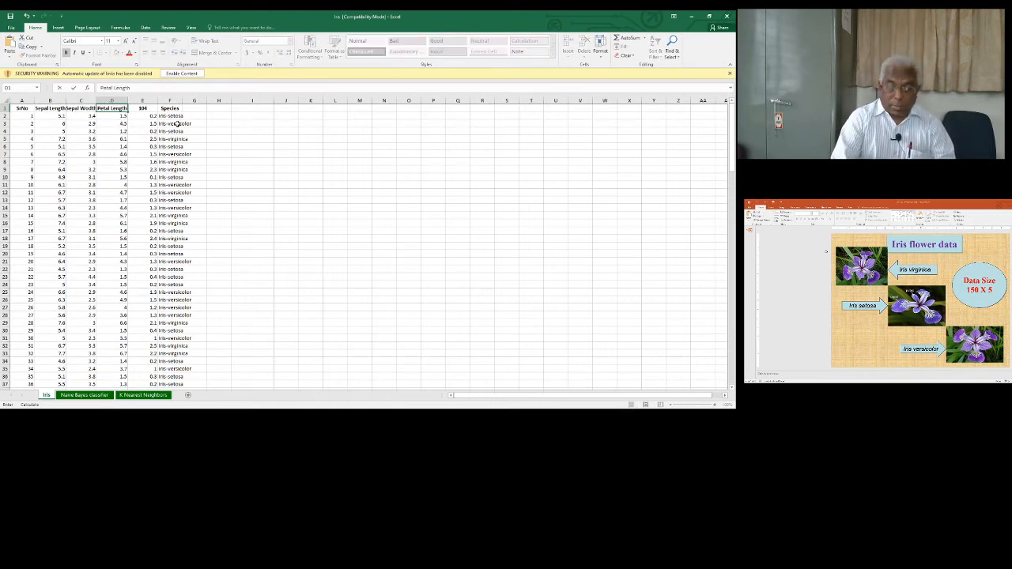
key("Tab")
Replace the header 104 in cell E1 with "Petal Width", correcting the misspelling of Width
type("Pe")
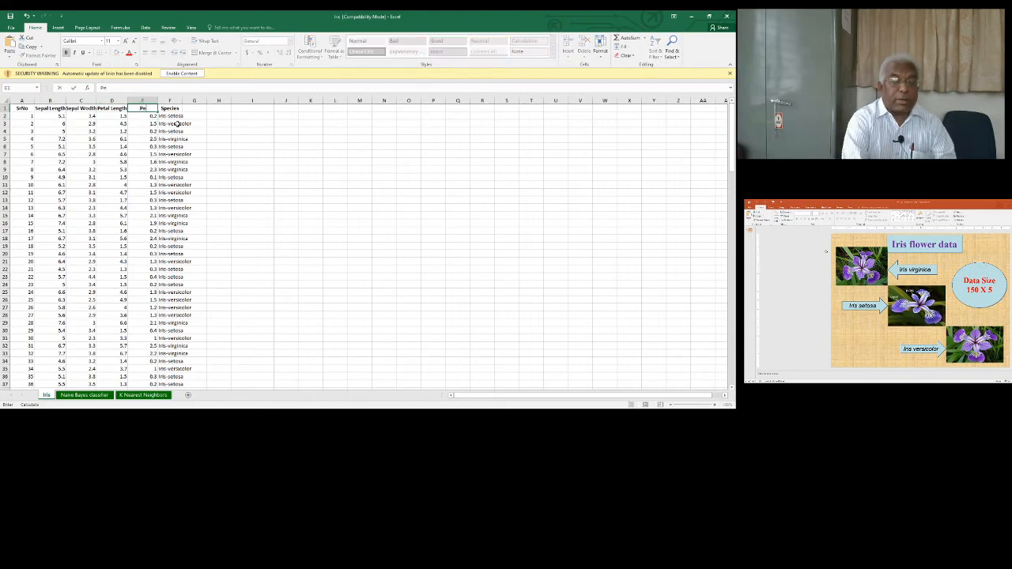
type("ta")
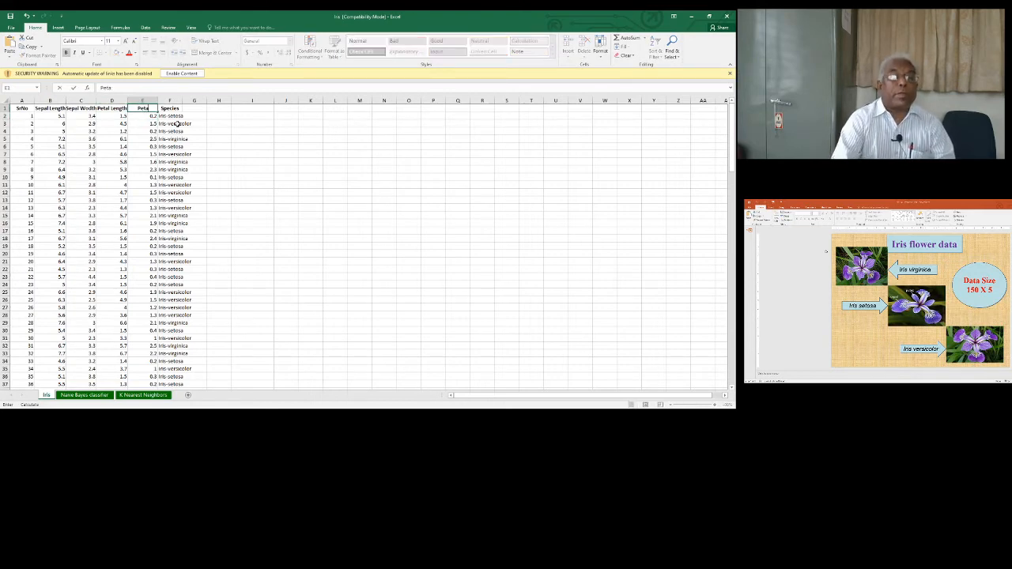
type("ll Width")
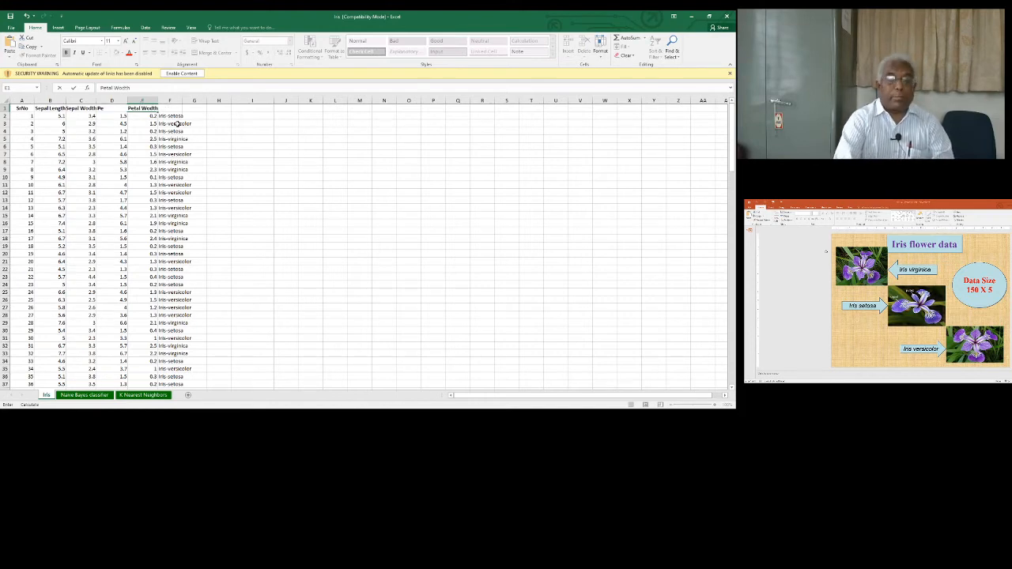
key("BackSpace")
key("BackSpace")
key("BackSpace")
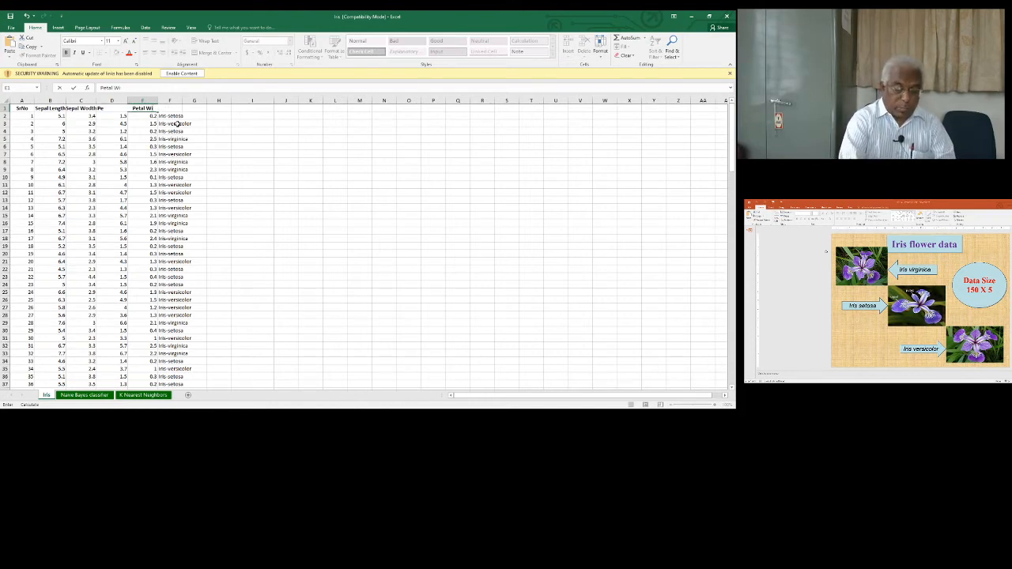
type("dth")
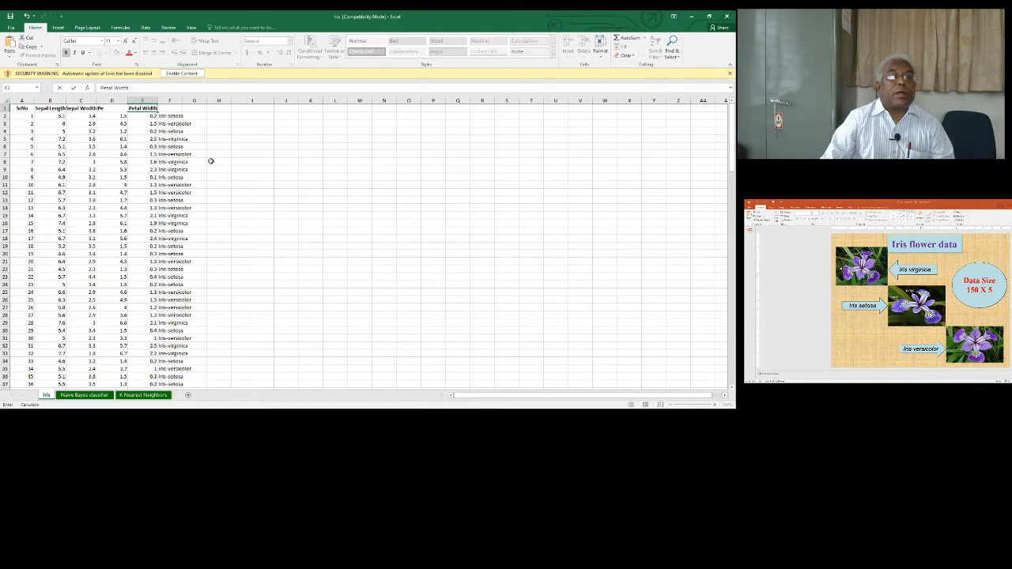
left_click(210, 162)
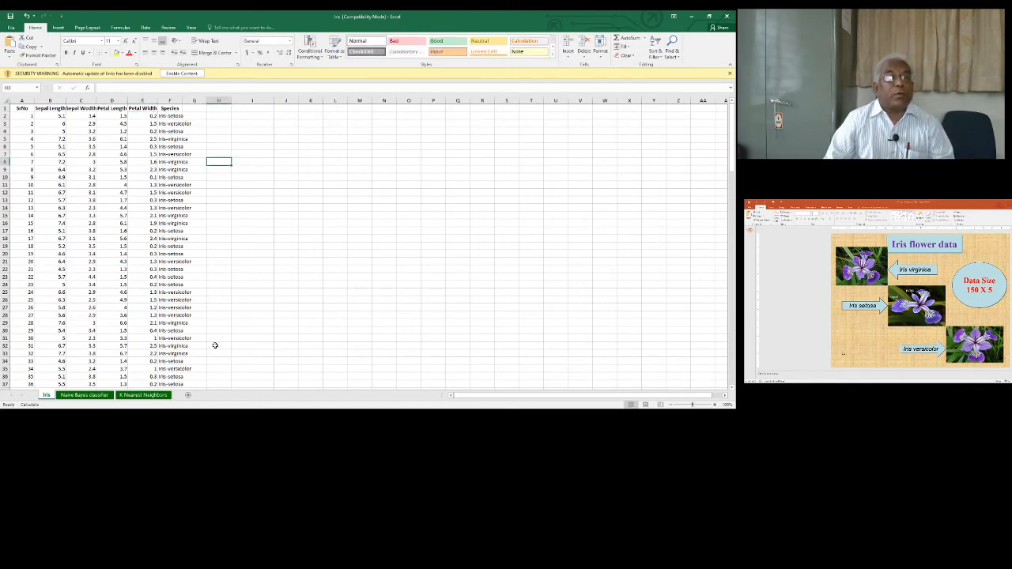
Enable the workbook's blocked content from the security warning
scroll(173, 234, "down", 19)
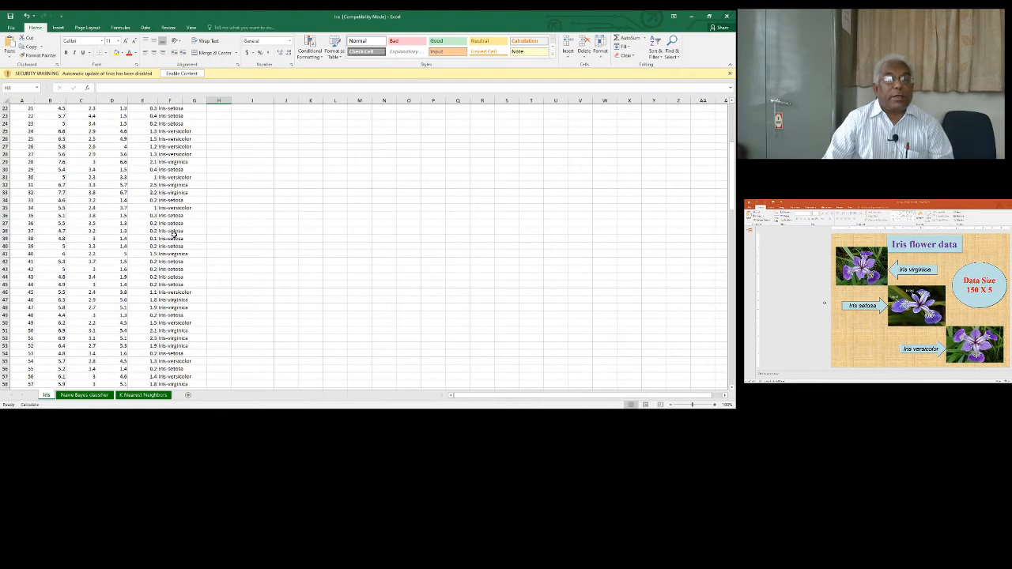
scroll(159, 288, "down", 20)
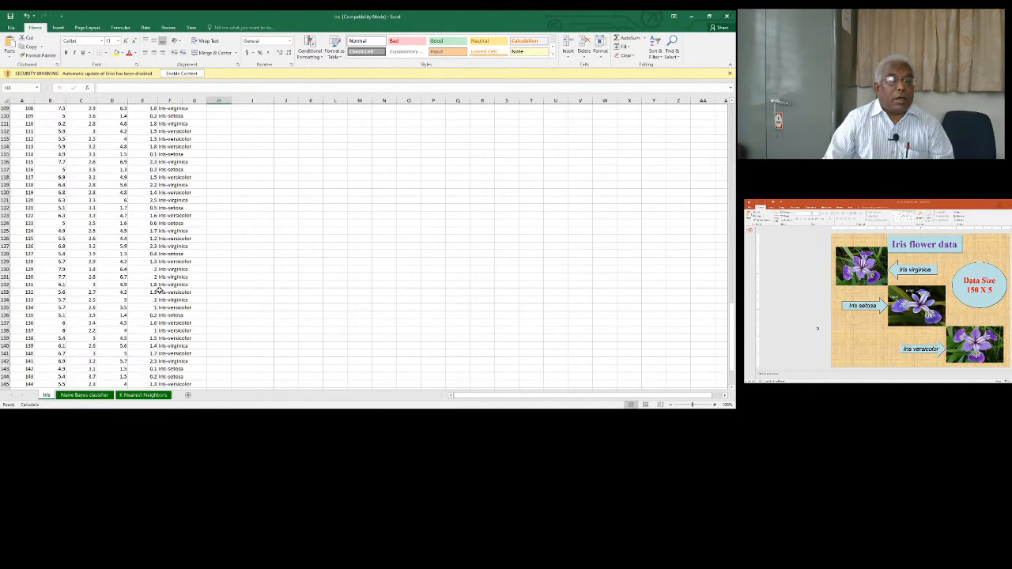
scroll(154, 298, "up", 3)
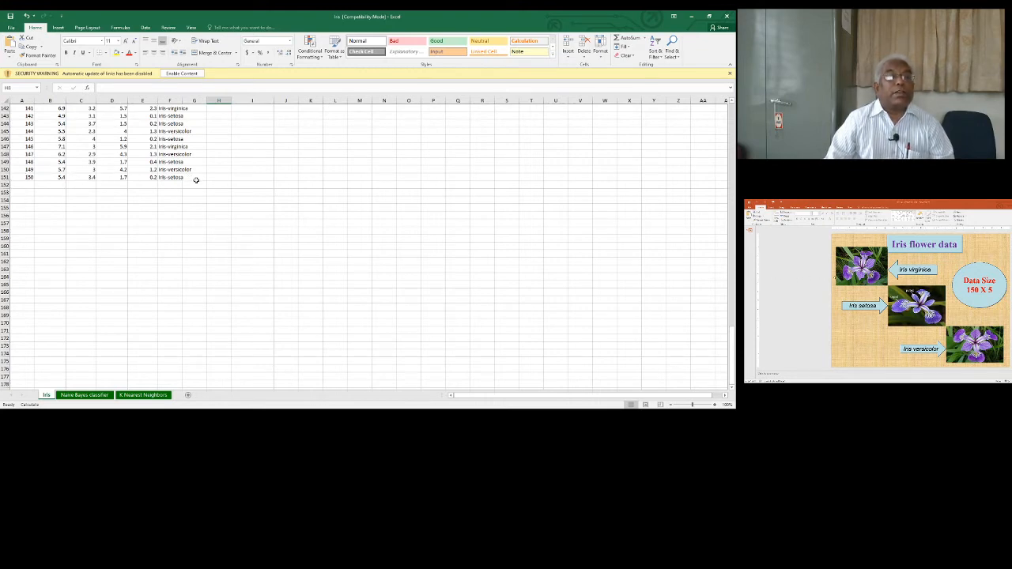
left_click(183, 74)
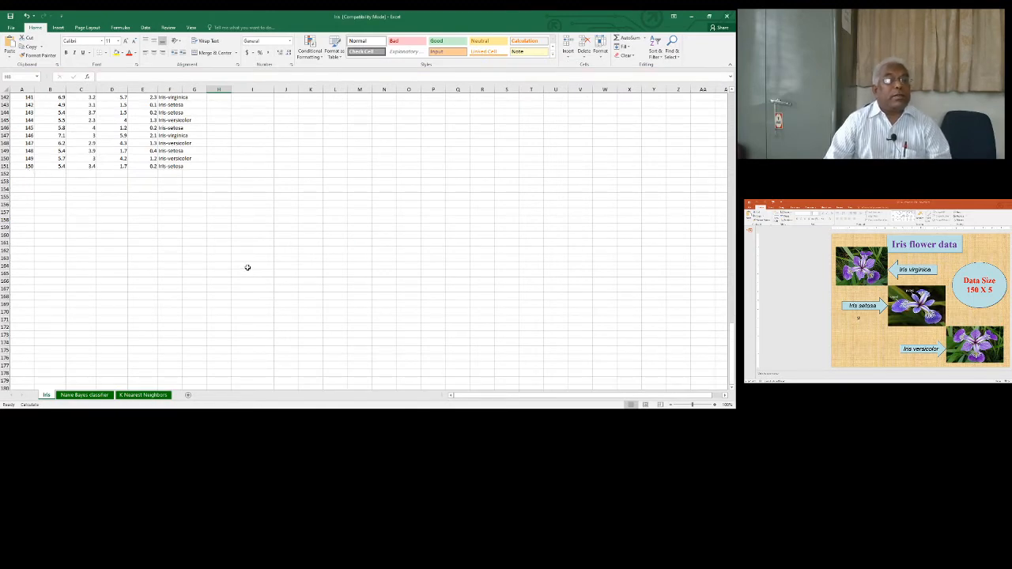
Enter a new observation's measurements below the data in B154 to E154: 4.9, 3.2, 2.0 and 0.8
left_click(55, 191)
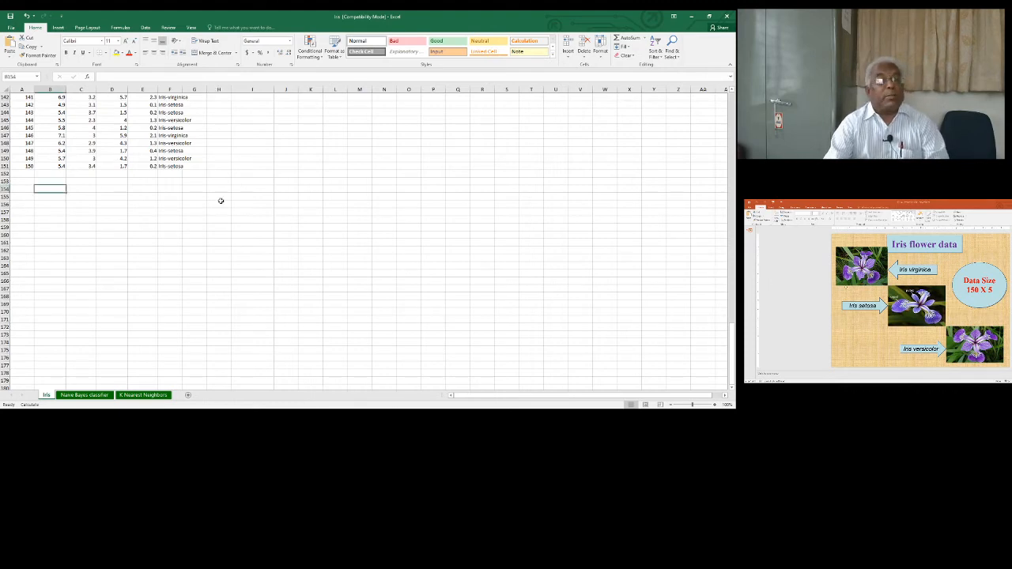
type("4")
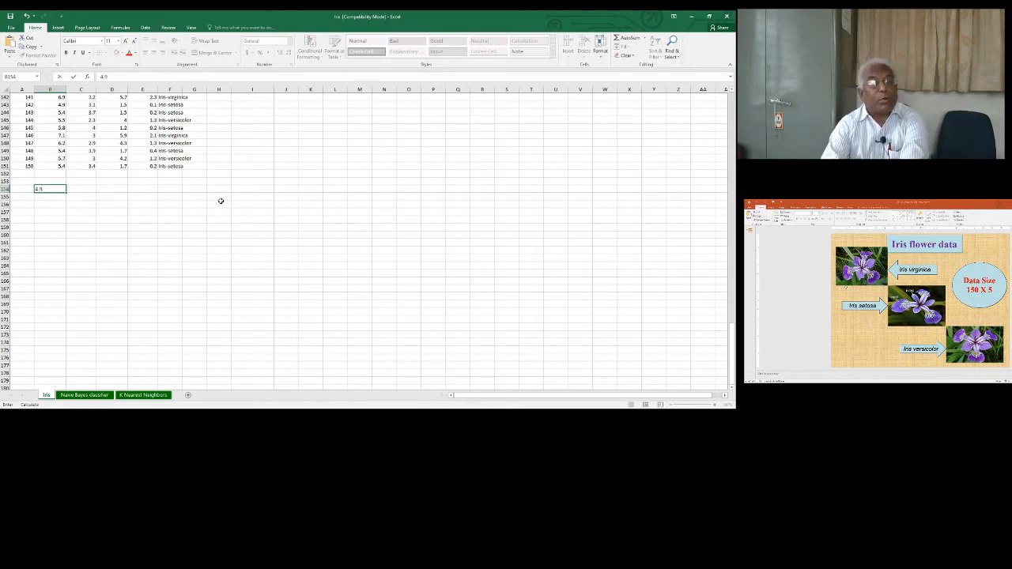
type(".9")
key("Tab")
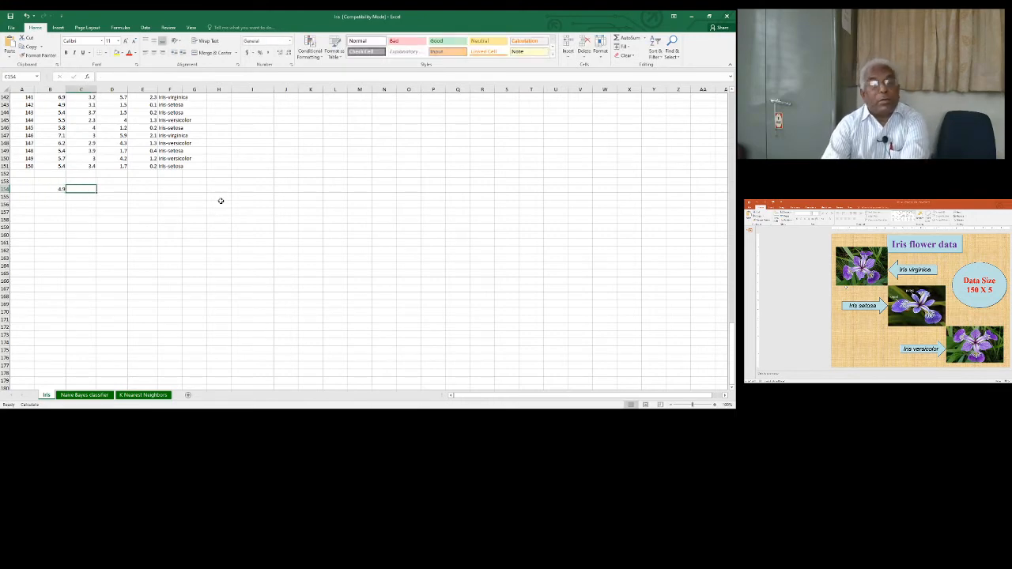
type("3.2")
key("Tab")
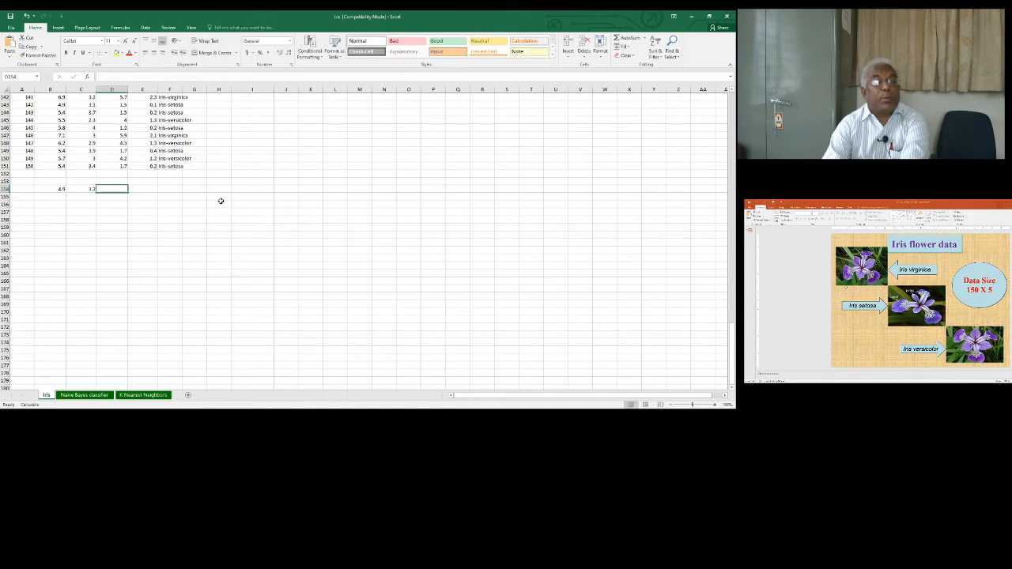
type("2")
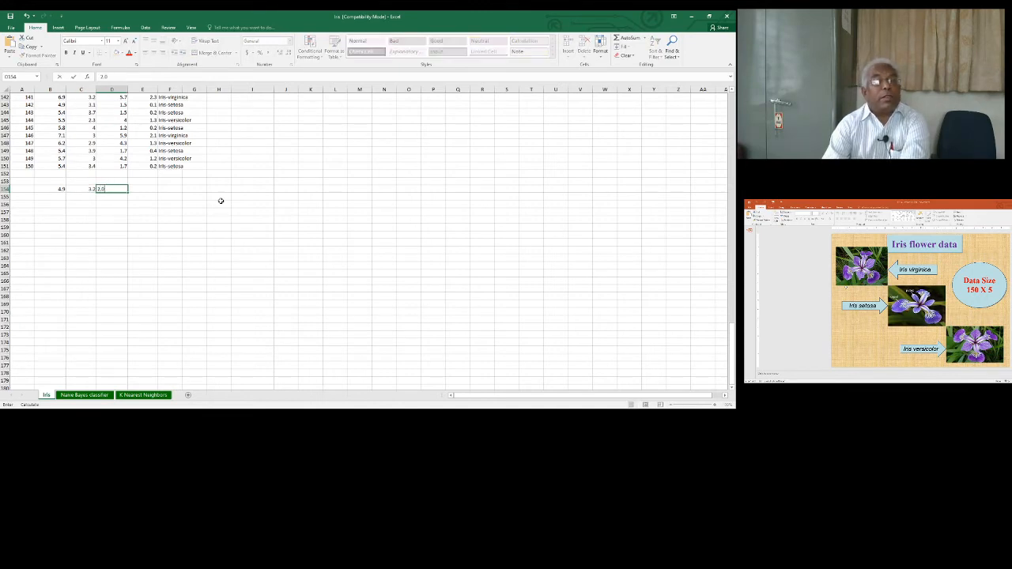
key("Tab")
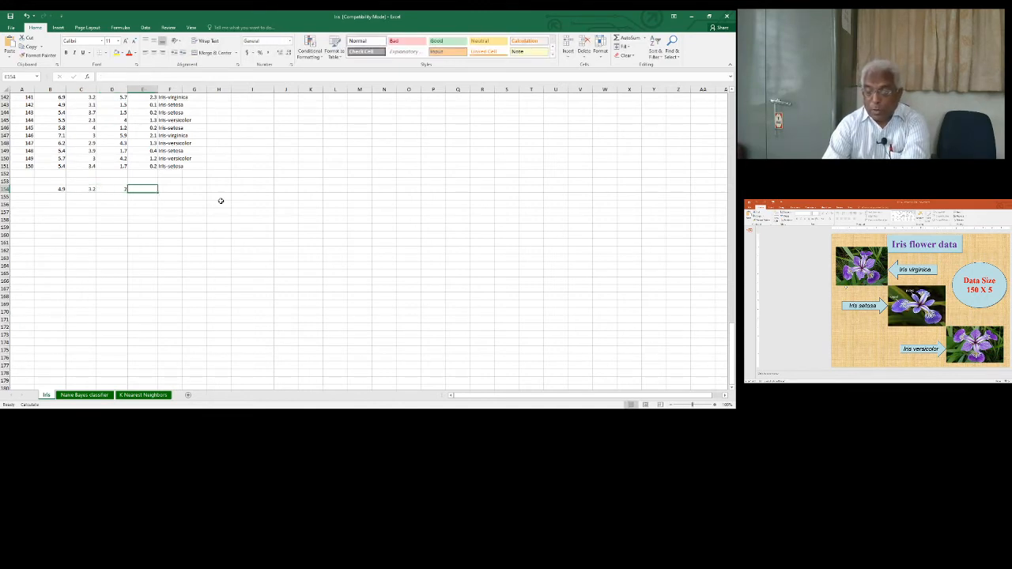
type("0.8")
key("Tab")
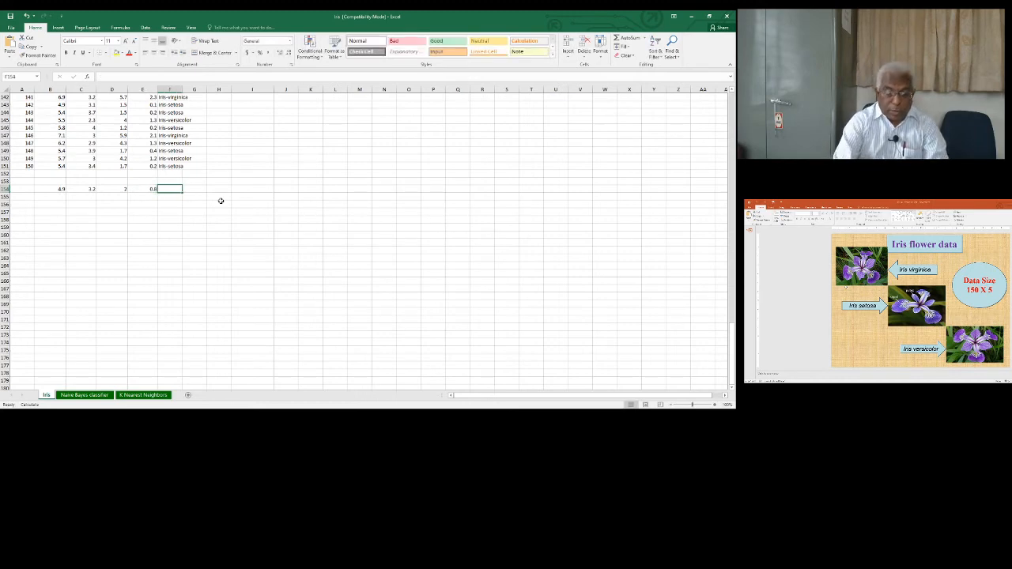
Mark the new observation's species in F154 as unknown with "????"
type("?")
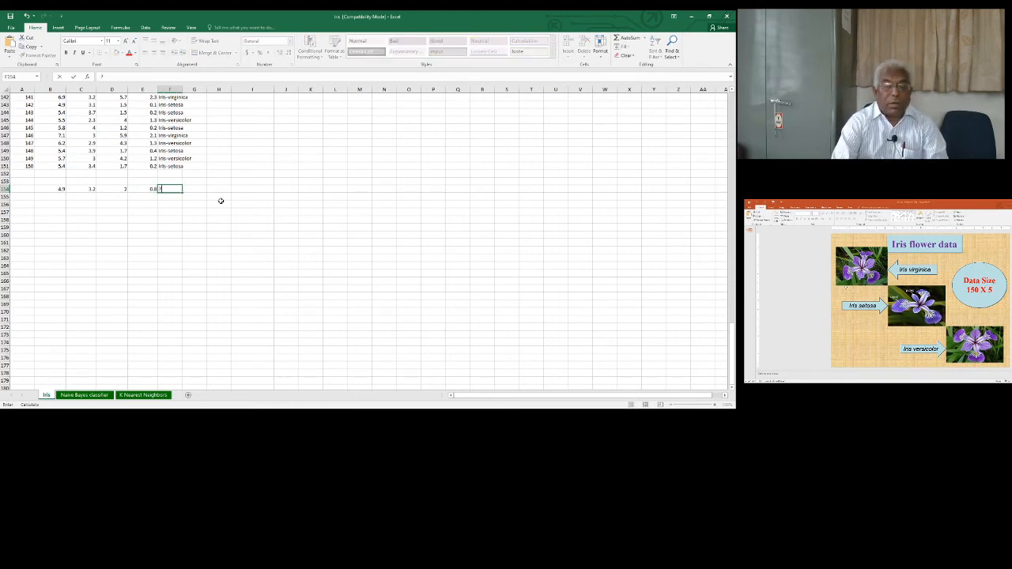
type("???")
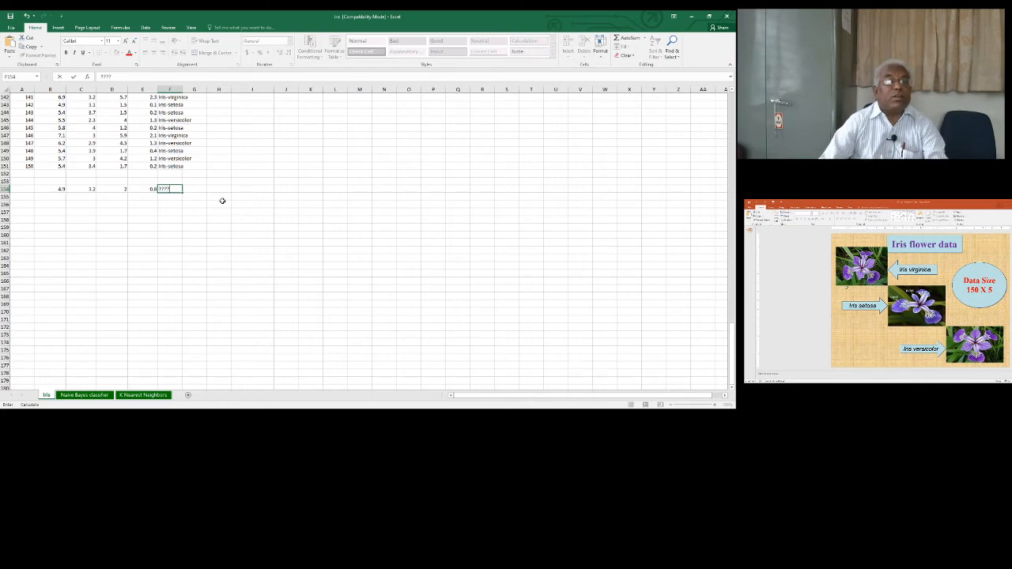
left_click(76, 211)
Apply the current font colour to the new observation's four measurements in B154:E154
left_click(58, 191)
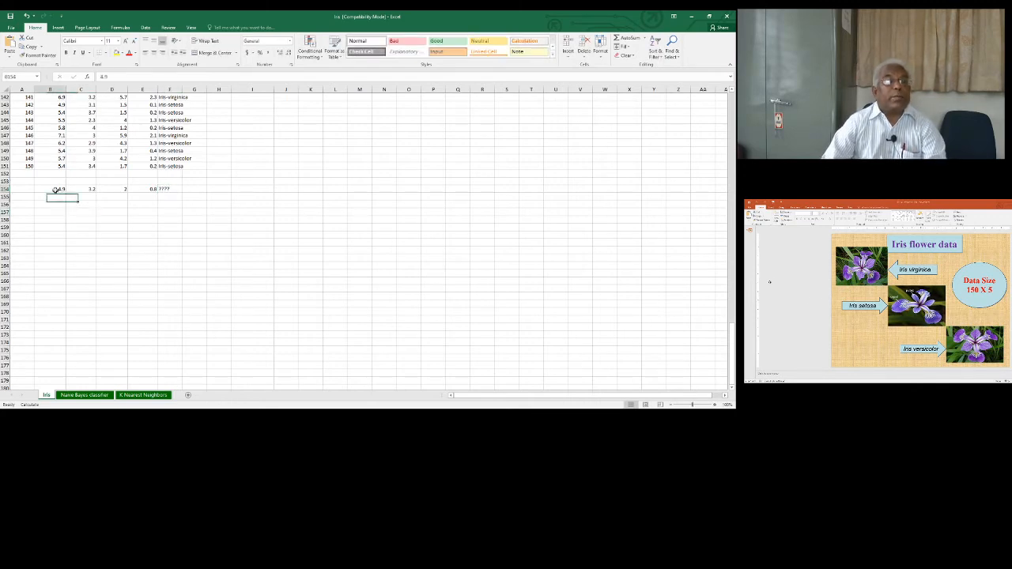
left_click(147, 189, "shift")
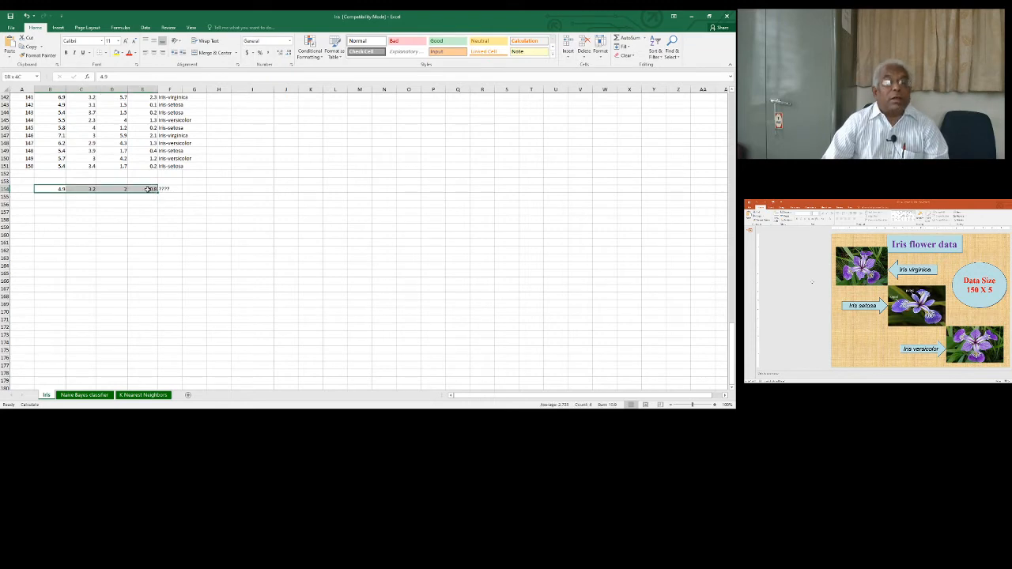
left_click(128, 53)
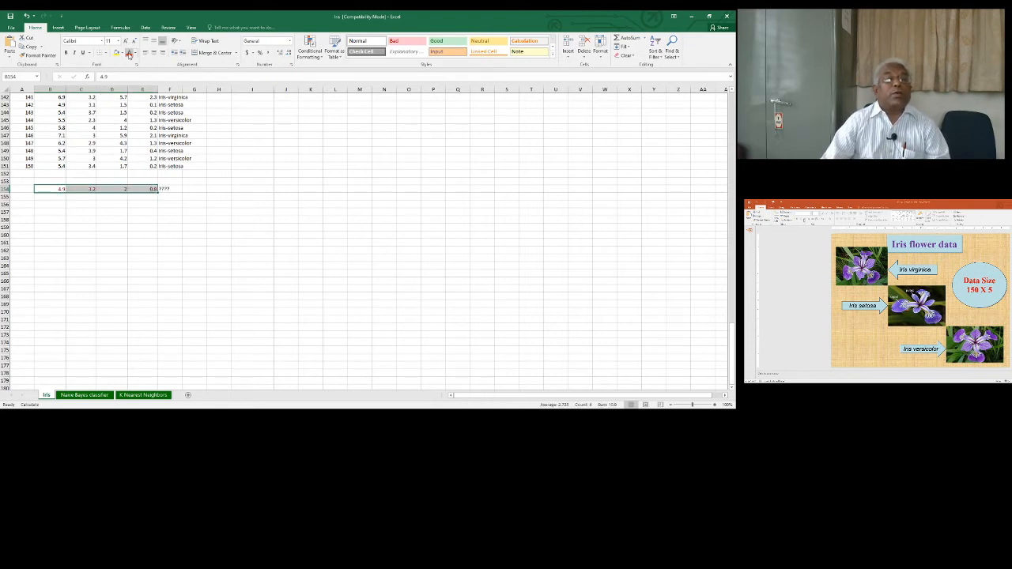
Enlarge the font of the new observation's four measurements in B154:E154 by four size increments
left_click(125, 41)
left_click(124, 40)
left_click(125, 40)
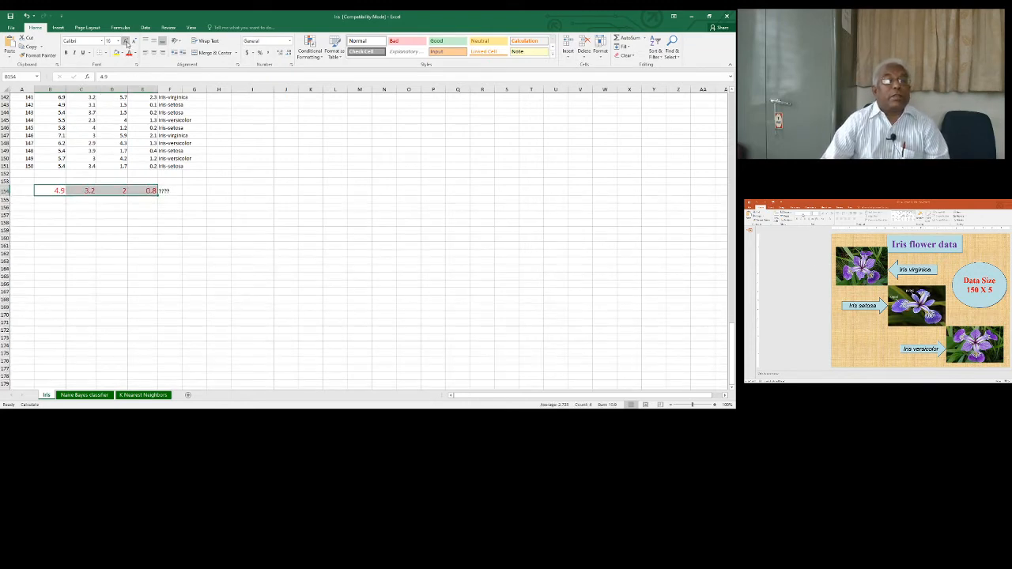
left_click(127, 42)
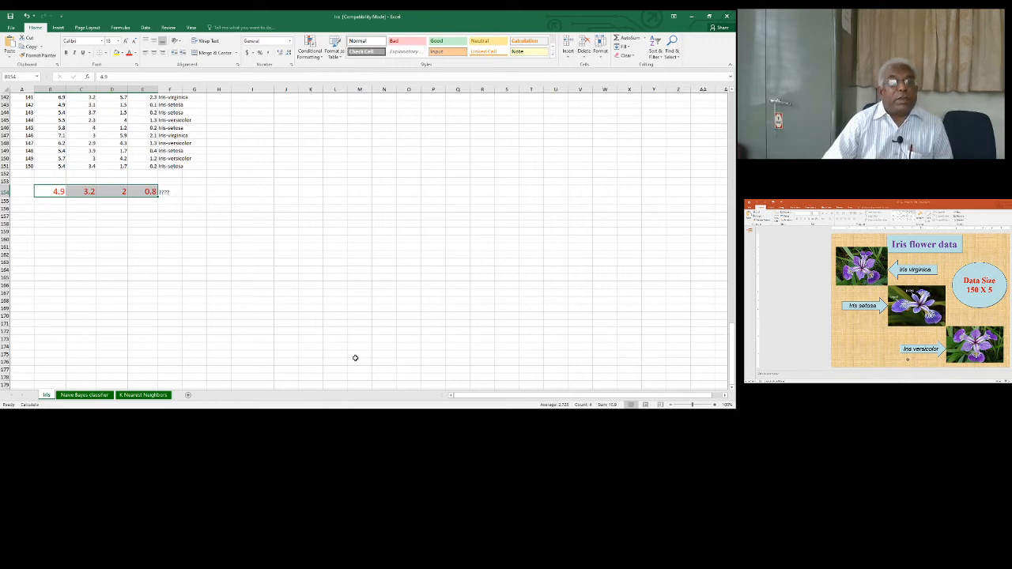
Sort the data in columns B to F by Species in ascending order, leaving the SrNo column out of the sort
scroll(355, 357, "up", 9)
scroll(183, 181, "up", 20)
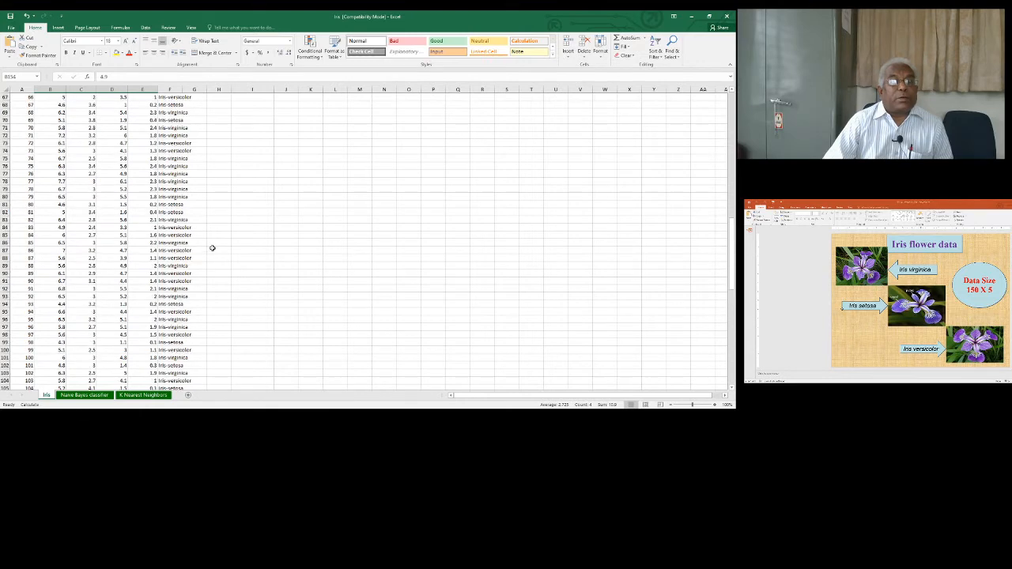
scroll(214, 244, "up", 15)
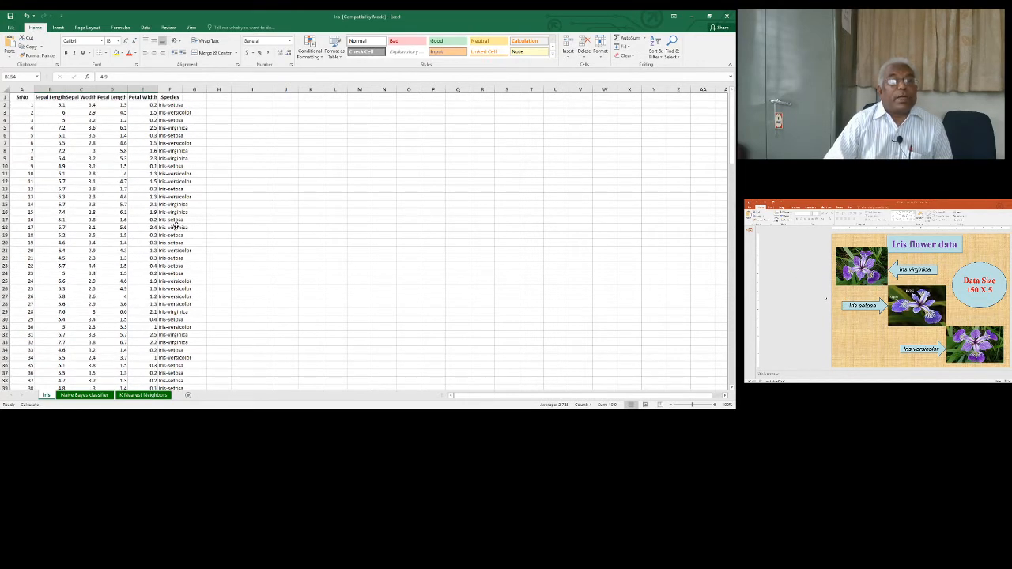
left_click(46, 89)
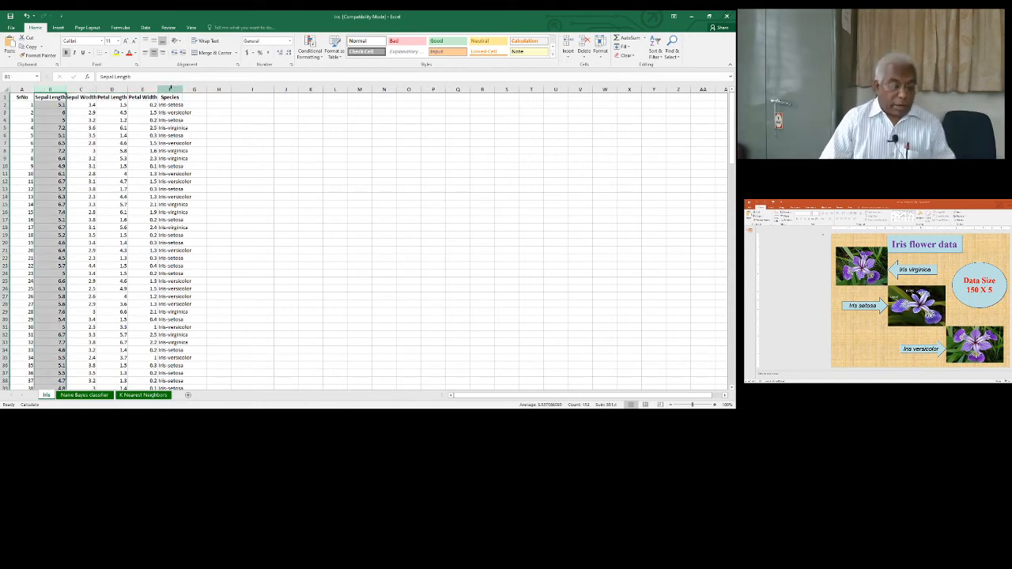
left_click(170, 88, "shift")
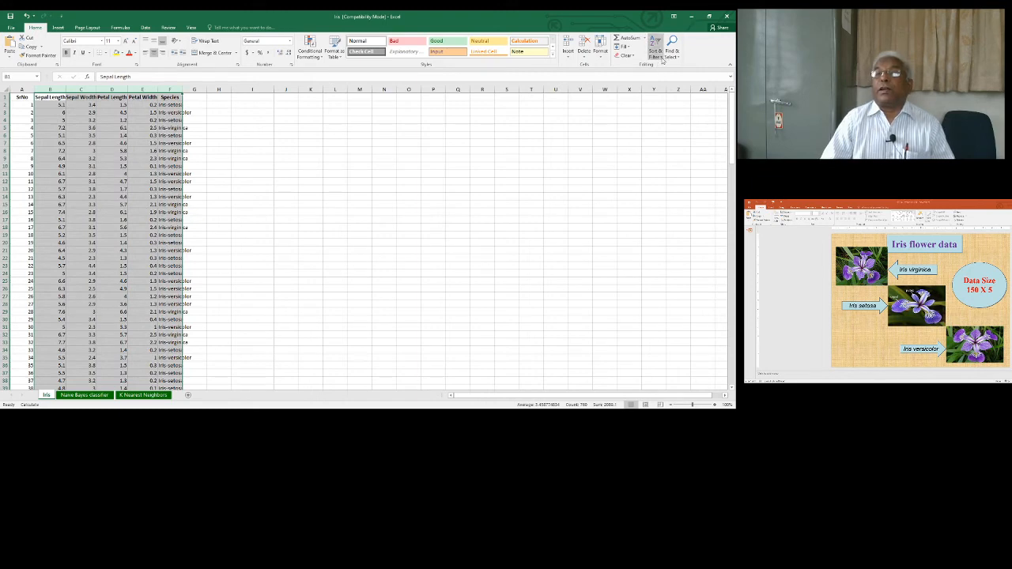
key("Return")
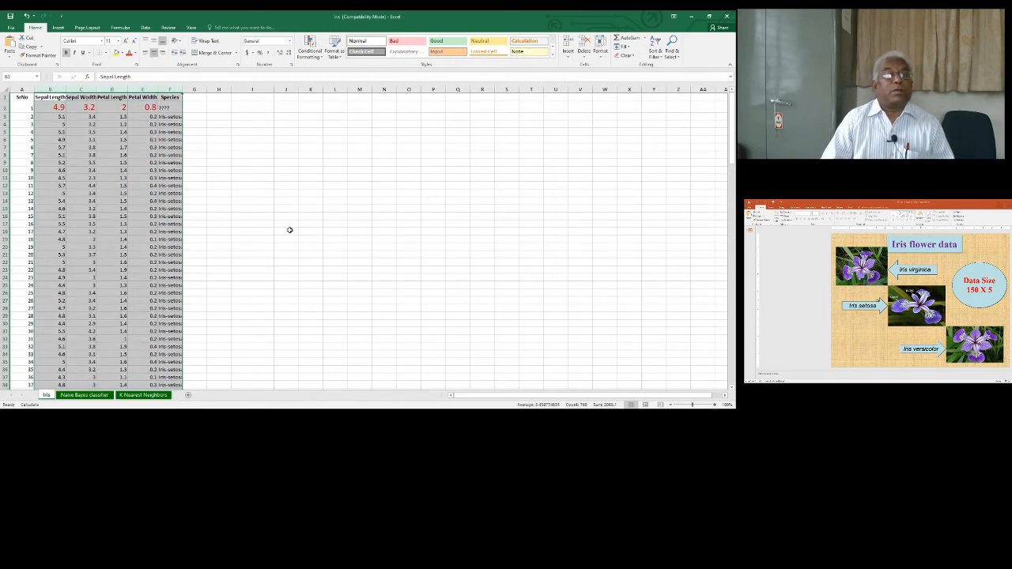
left_click(287, 230)
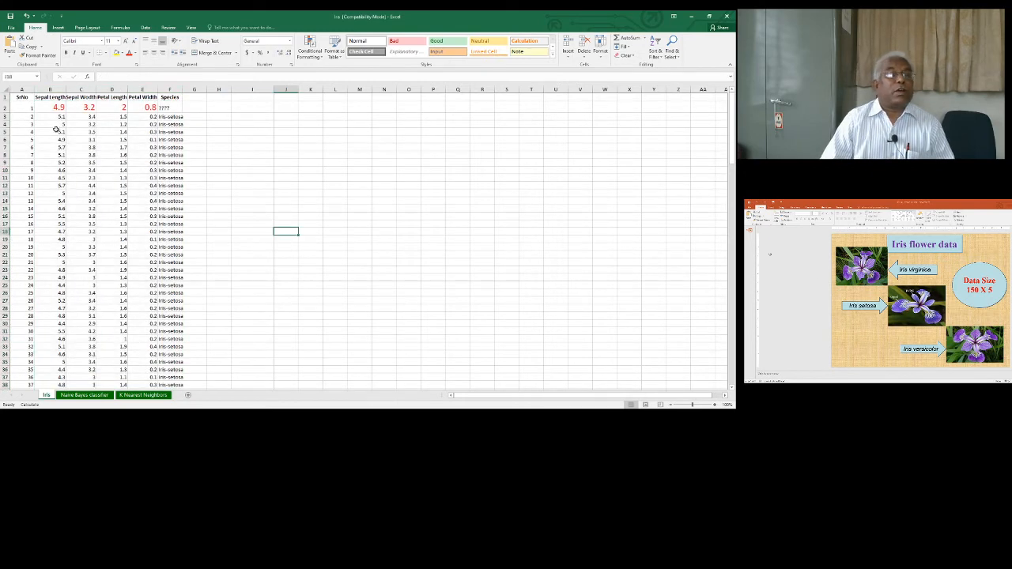
Delete the entire row of the unknown "????" observation directly below the headers
left_click(6, 109)
left_click(6, 107)
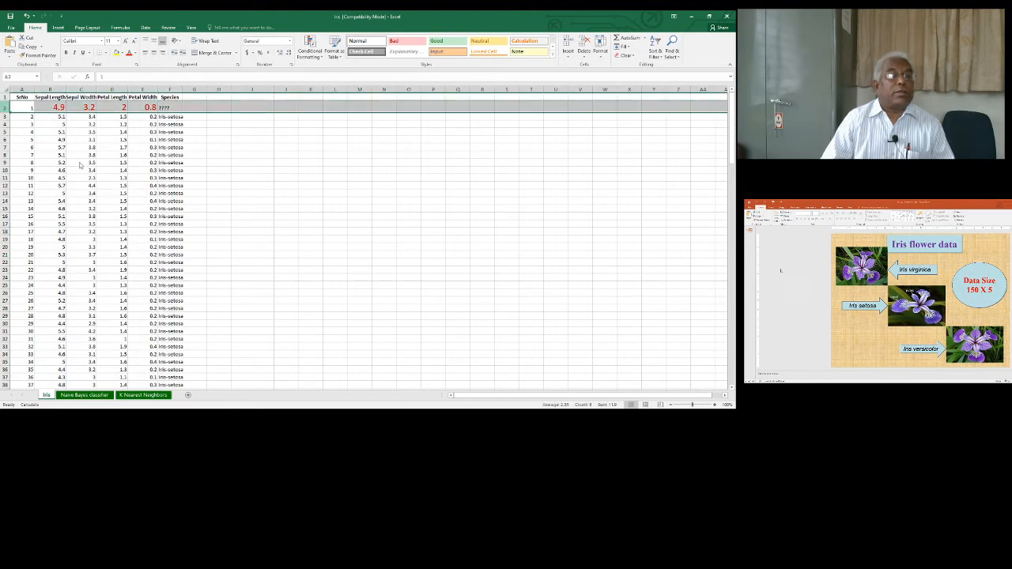
key("ctrl+minus")
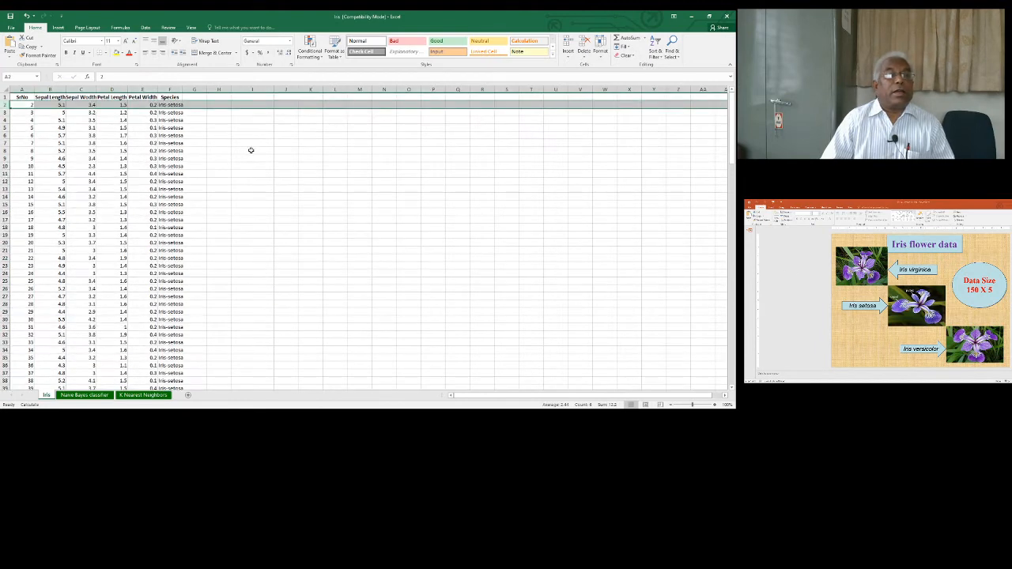
left_click(251, 151)
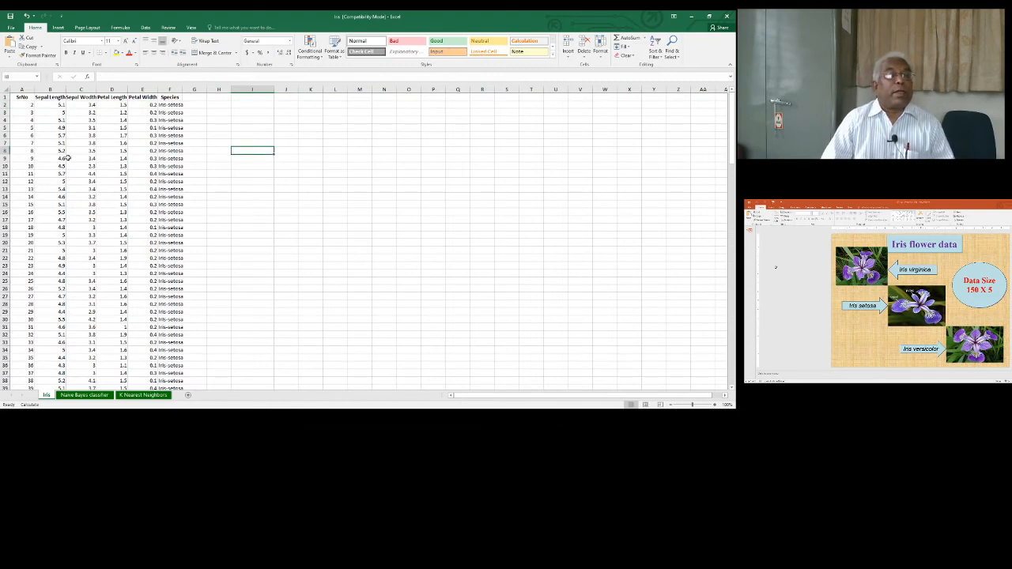
Correct the header in C1 to "Sepal Width"
left_click(86, 97)
left_click(120, 77)
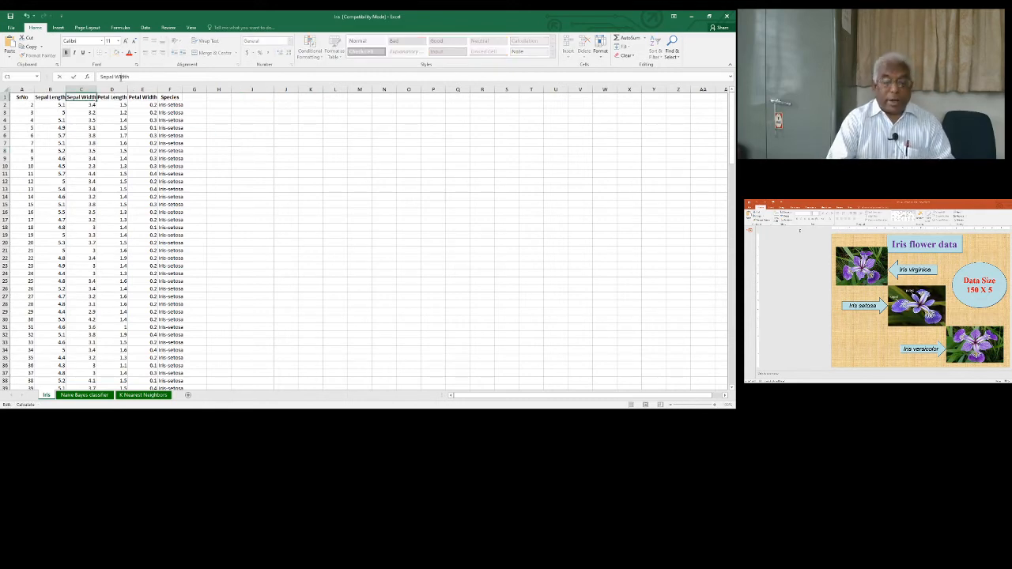
key("Return")
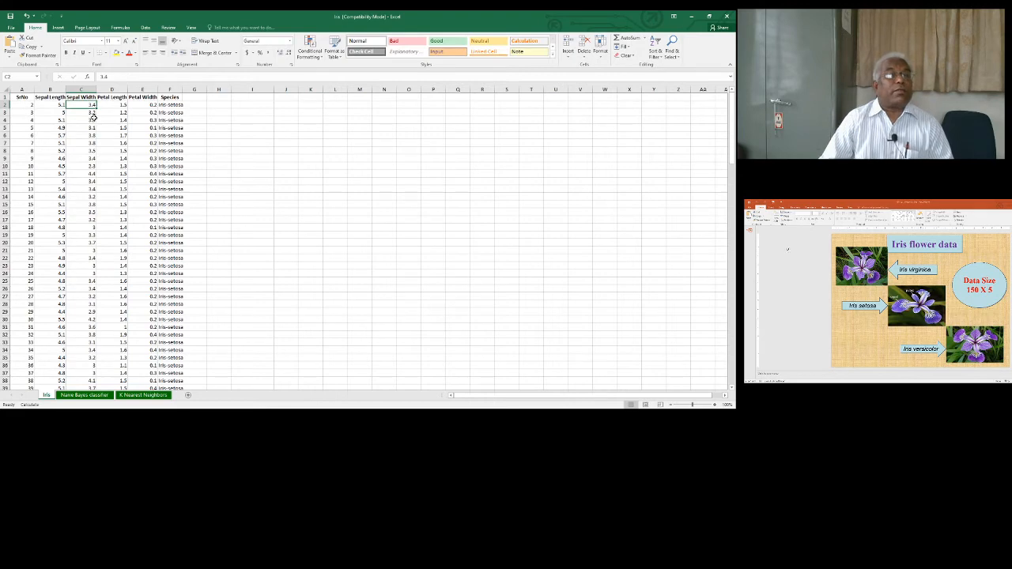
Insert a scatter chart of sepal length against sepal width for the Iris-setosa rows, B1:C51, and move it higher on the sheet
left_click(48, 96)
scroll(124, 308, "down", 6)
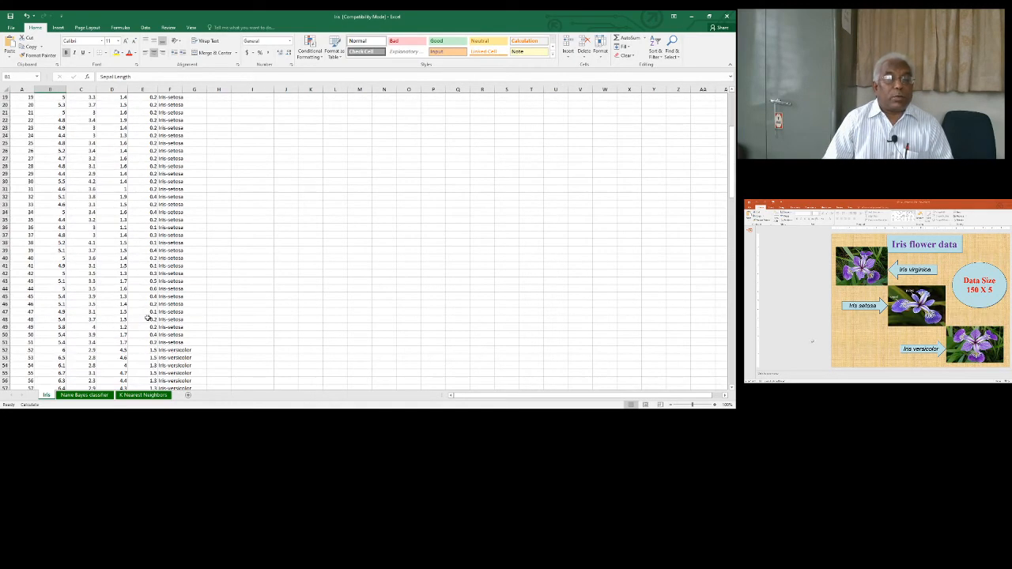
left_click(92, 344, "shift")
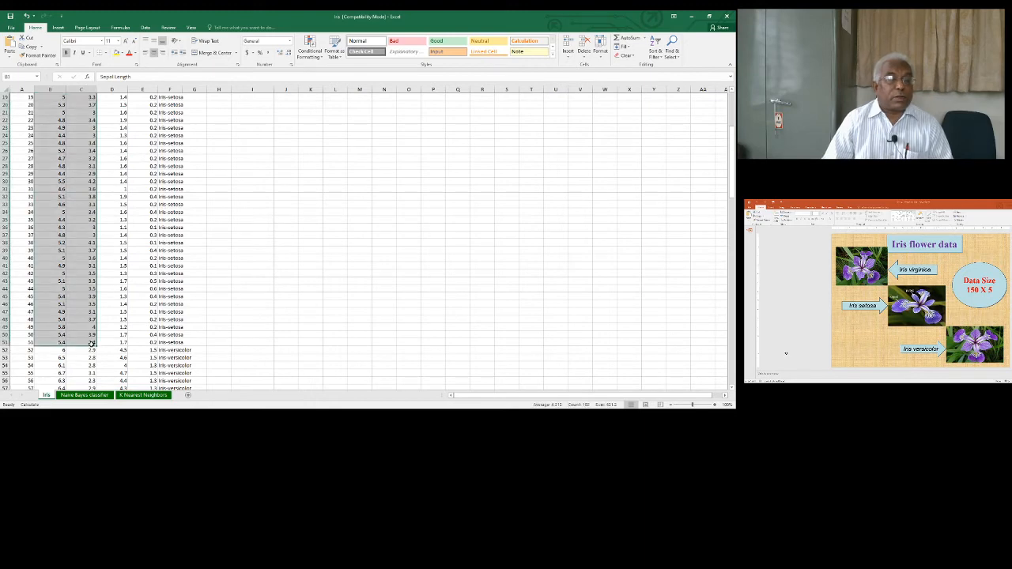
left_click(58, 28)
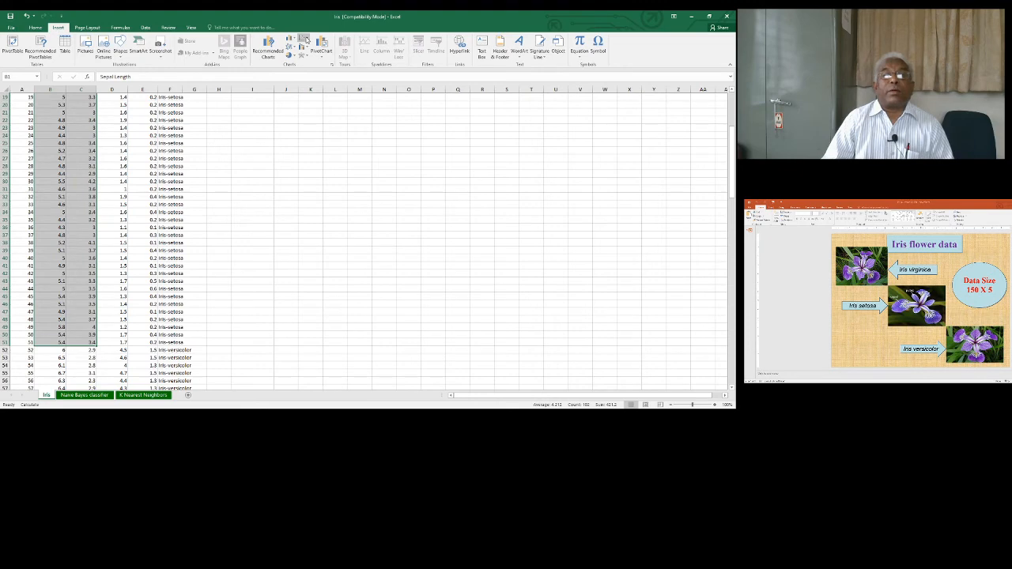
left_click(305, 67)
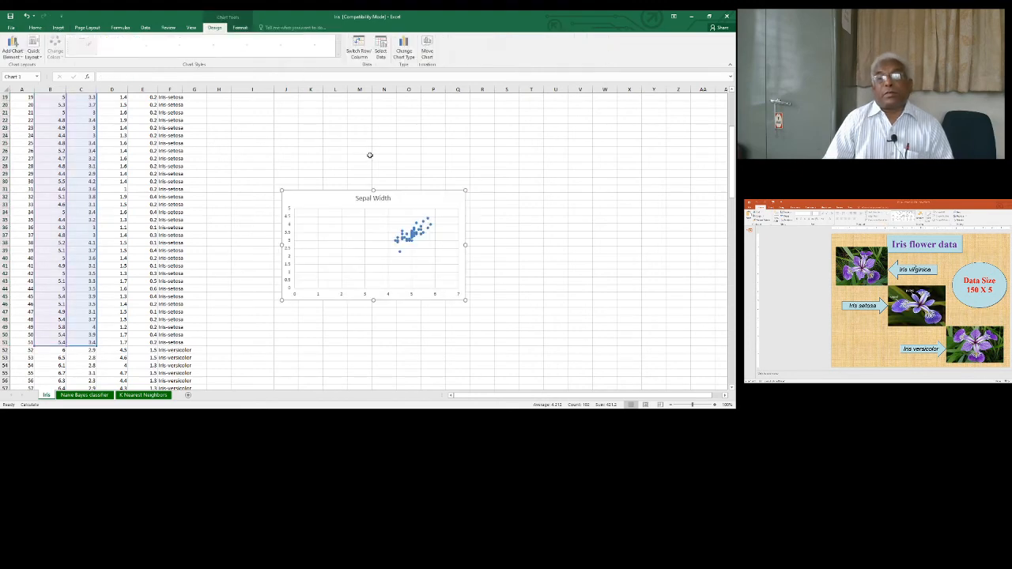
left_click_drag(394, 191, 377, 102)
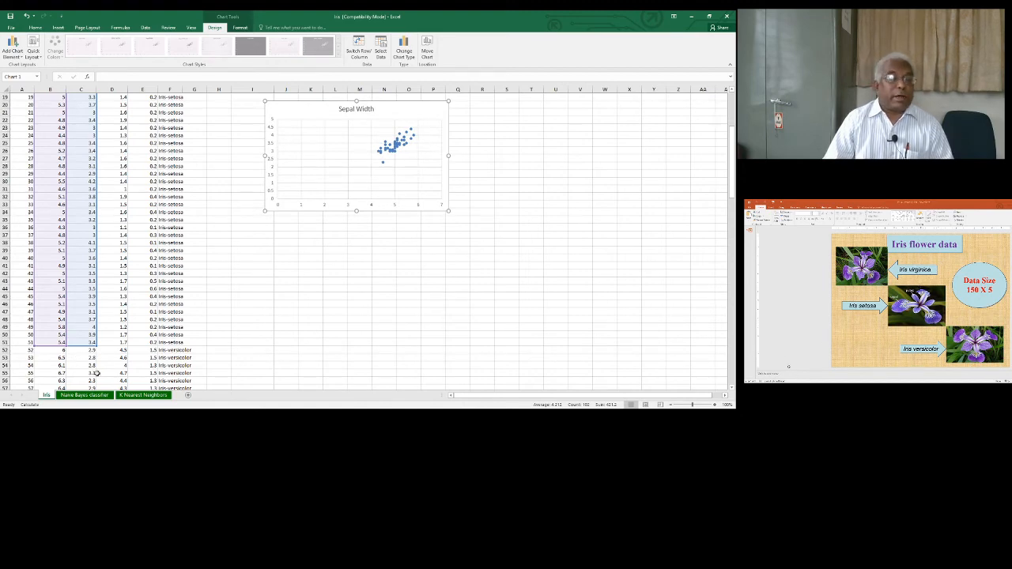
Insert a second scatter chart of sepal length against sepal width covering all three species, B1:C151
scroll(93, 368, "down", 10)
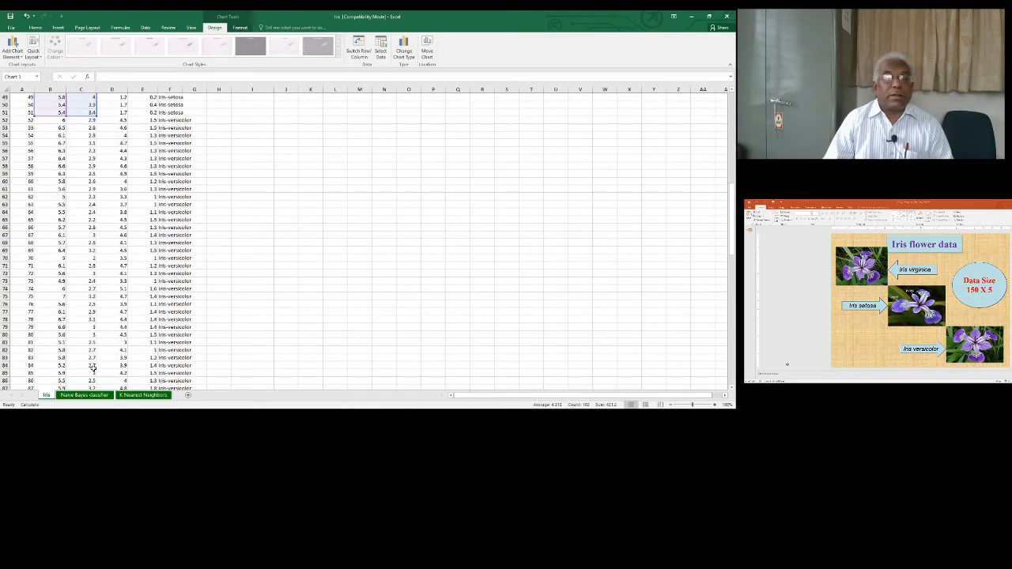
scroll(93, 367, "down", 13)
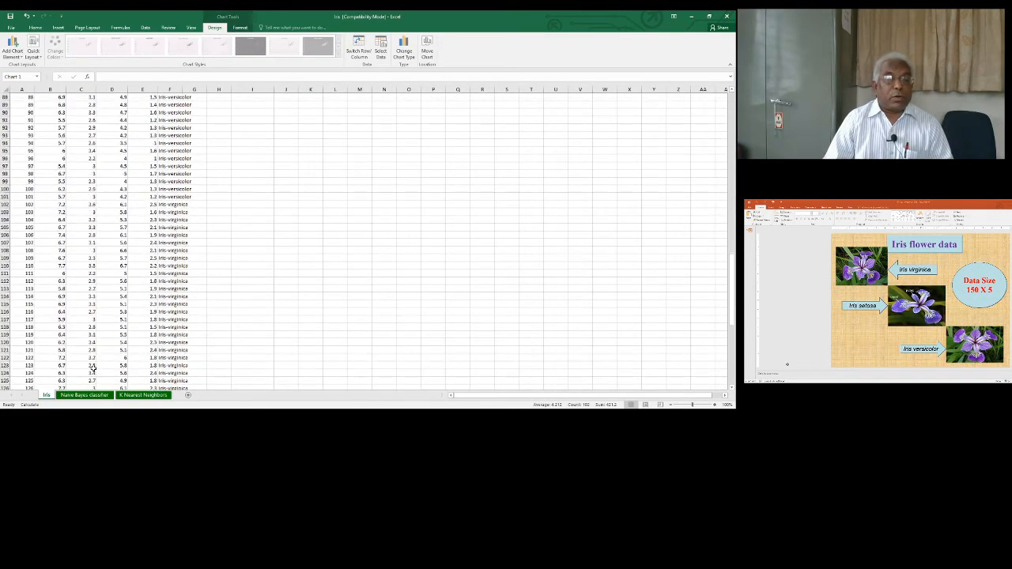
scroll(92, 368, "down", 10)
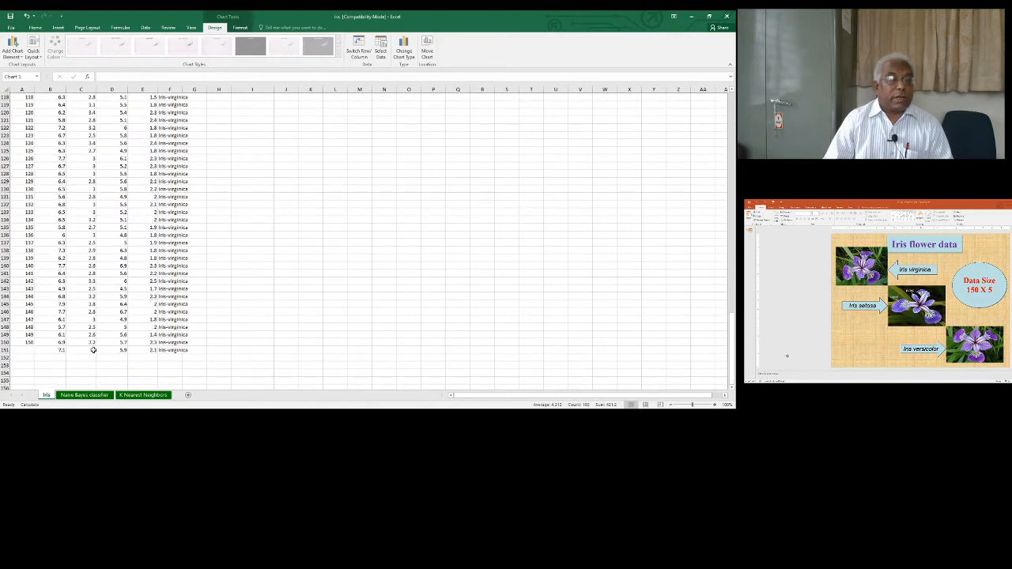
left_click(92, 350, "shift")
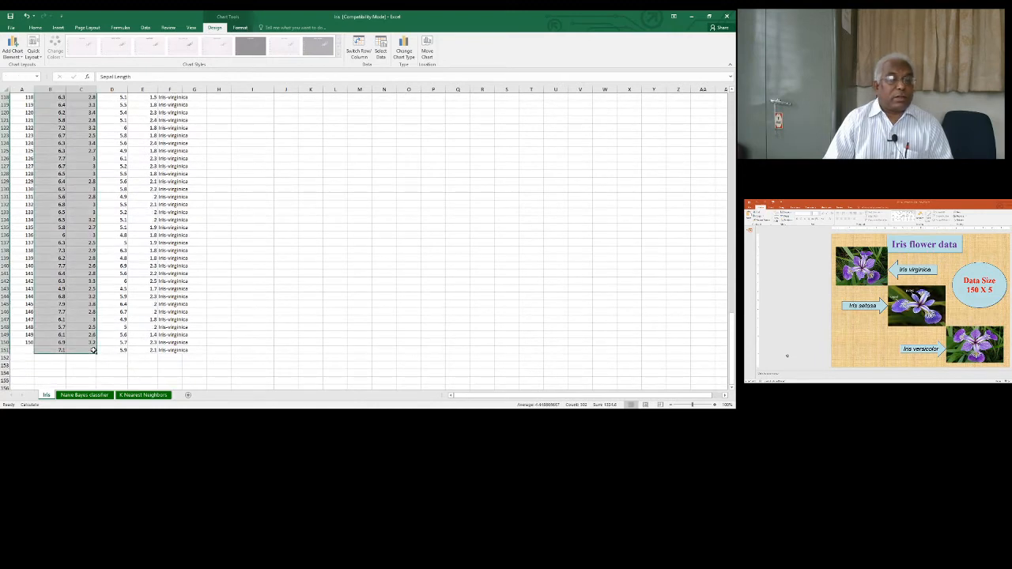
left_click(58, 27)
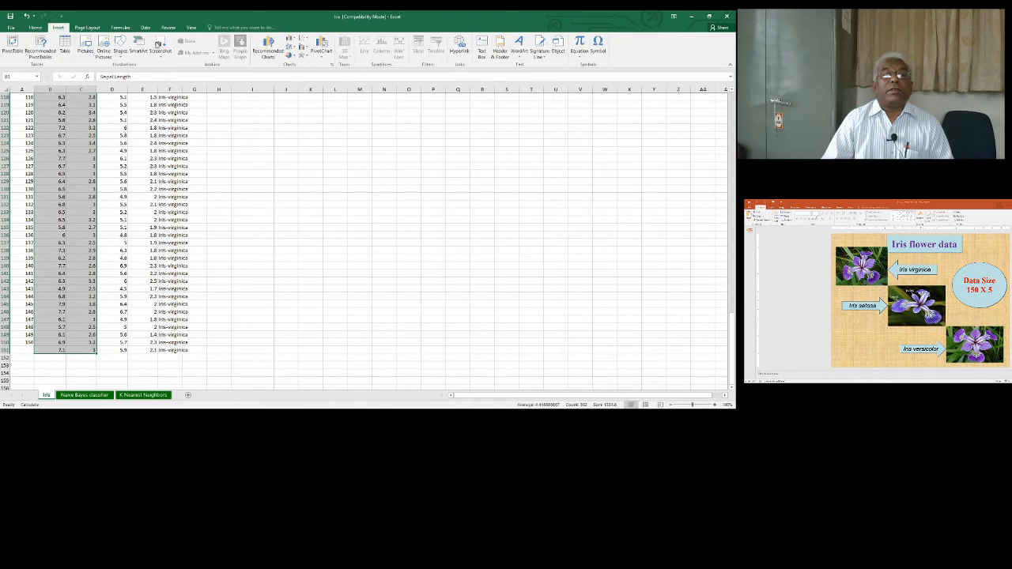
left_click(306, 40)
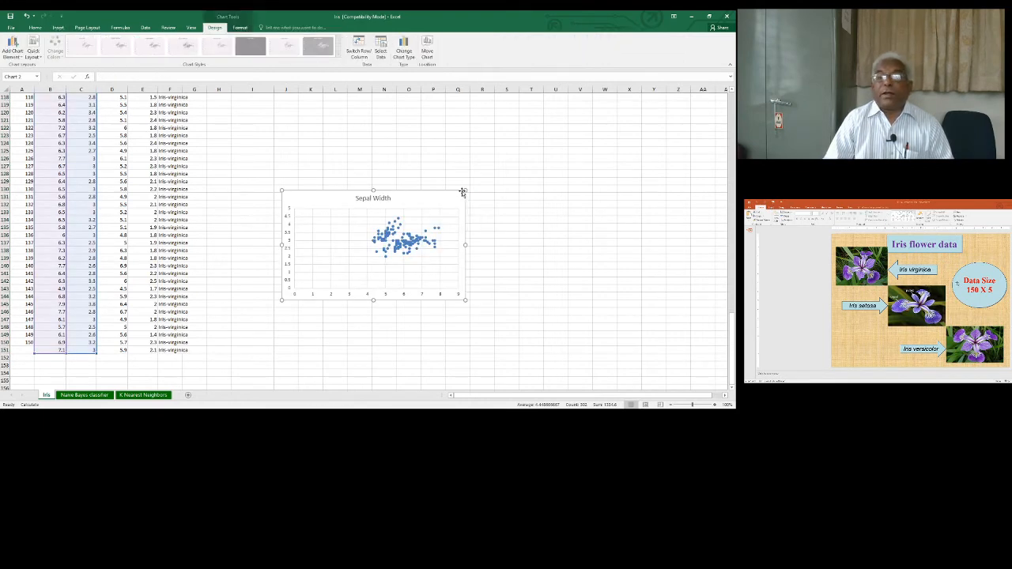
Enlarge the all-species scatter chart to fill most of the empty area beside the data
left_click_drag(465, 191, 553, 99)
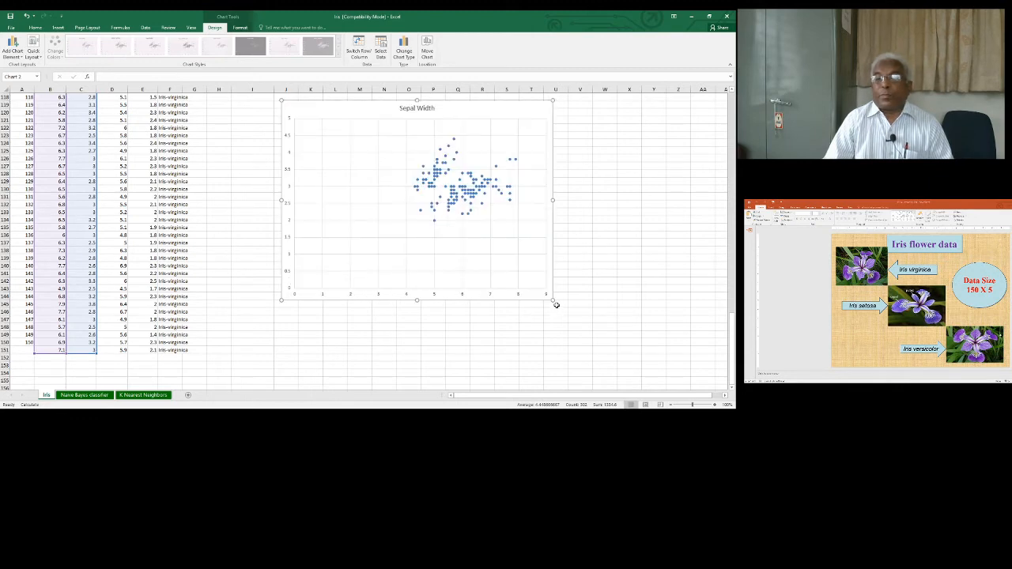
left_click_drag(552, 300, 709, 385)
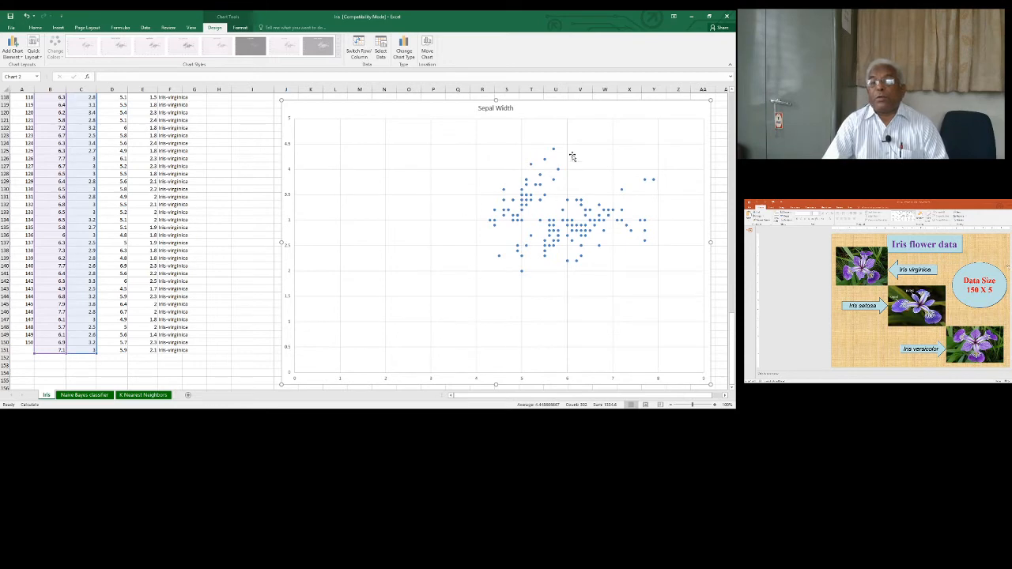
left_click(422, 203)
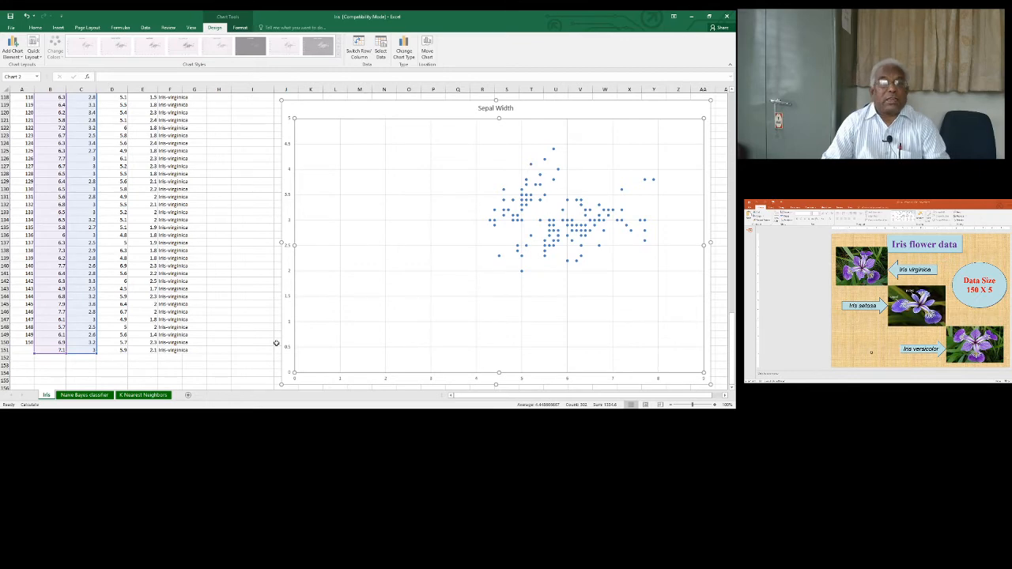
Copy the four measurement columns with their headers, B1:E151
scroll(272, 341, "up", 7)
scroll(141, 219, "up", 20)
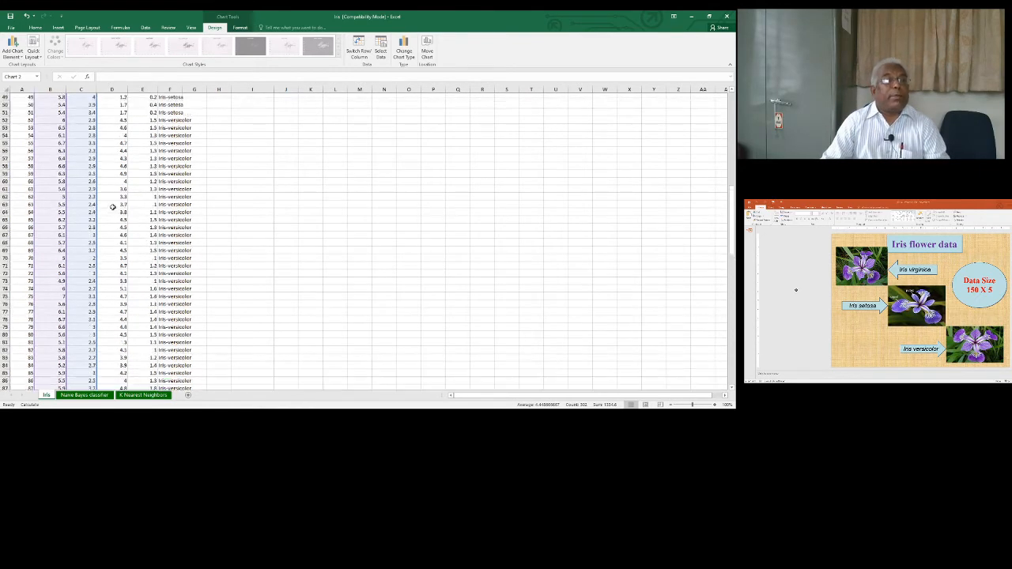
scroll(114, 213, "up", 5)
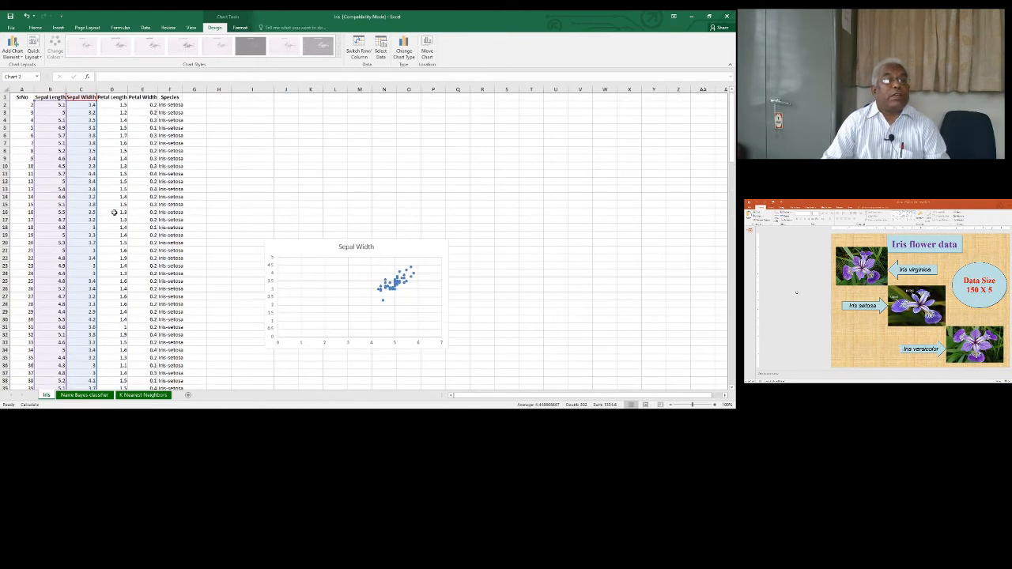
left_click(47, 96)
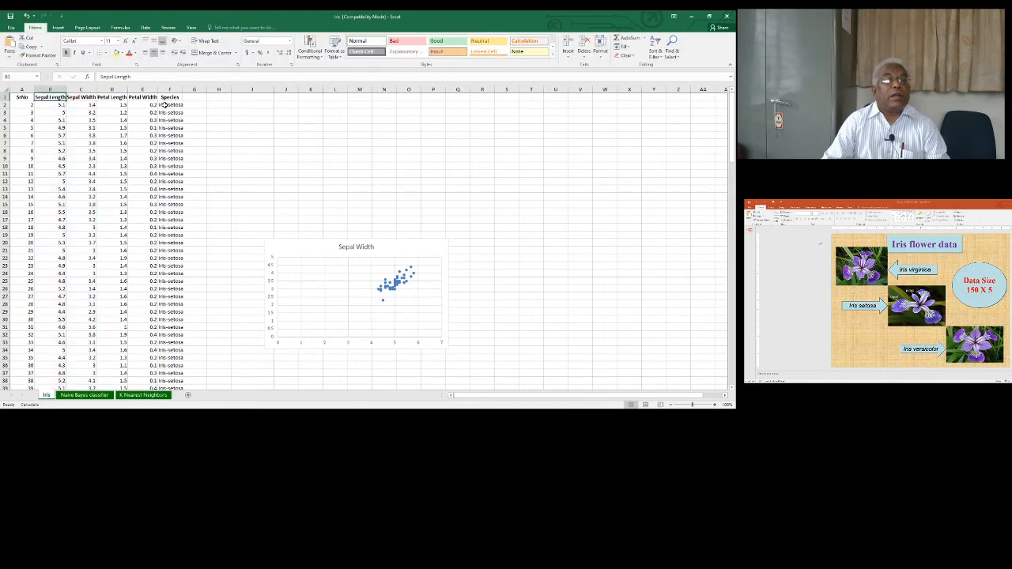
left_click_drag(49, 96, 145, 97)
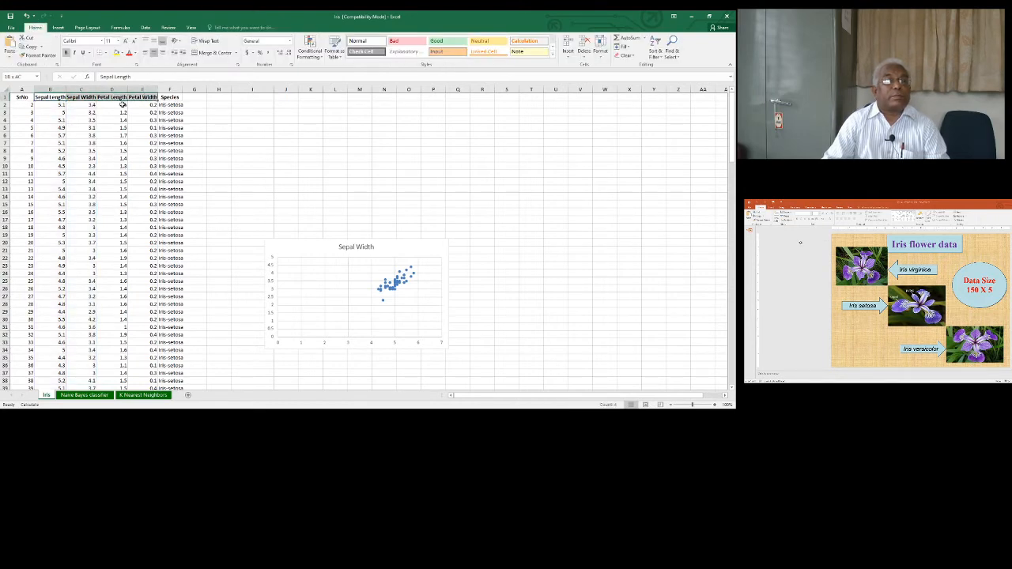
left_click(53, 88)
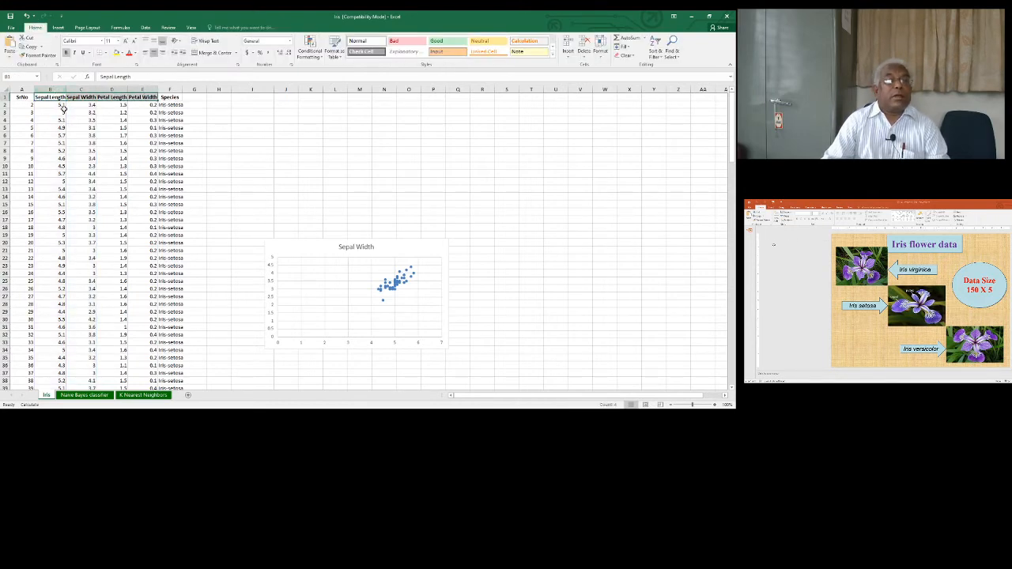
scroll(142, 174, "down", 19)
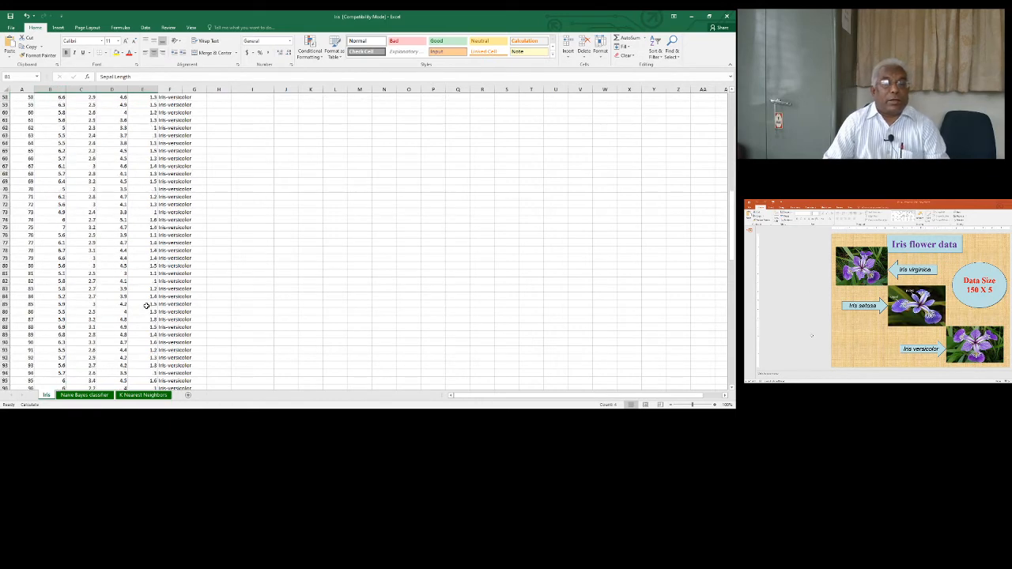
scroll(146, 309, "down", 20)
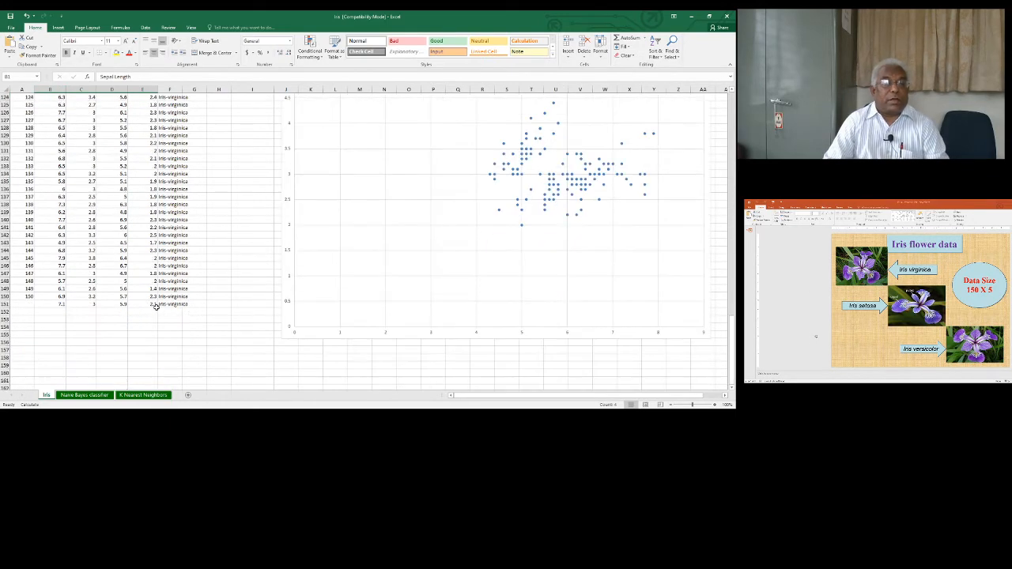
left_click(152, 304, "shift")
key("ctrl+c")
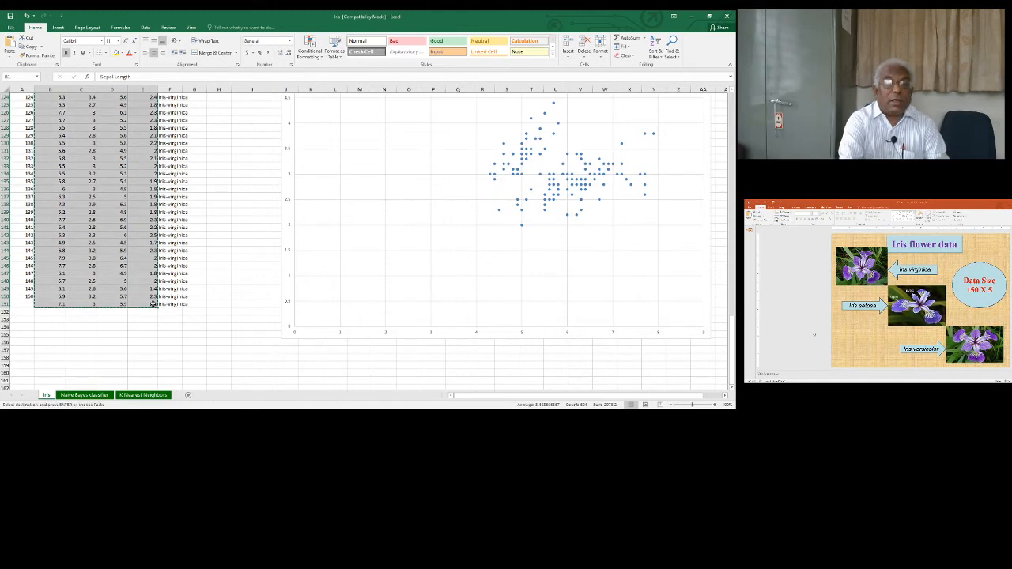
Switch to Minitab and paste the four copied measurement columns with their headers into Worksheet 1, starting at column C1
key("alt+Tab")
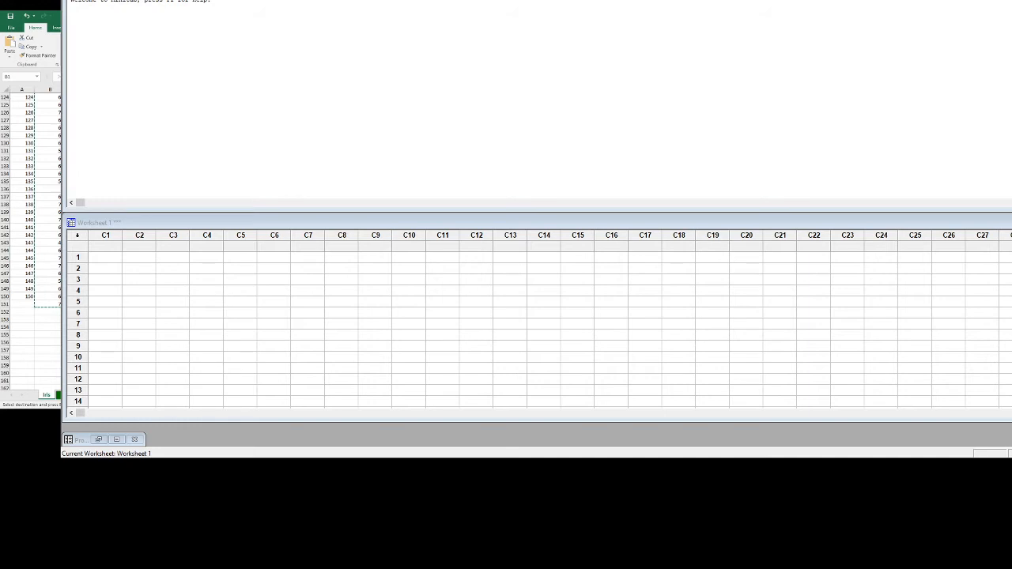
key("alt+Tab")
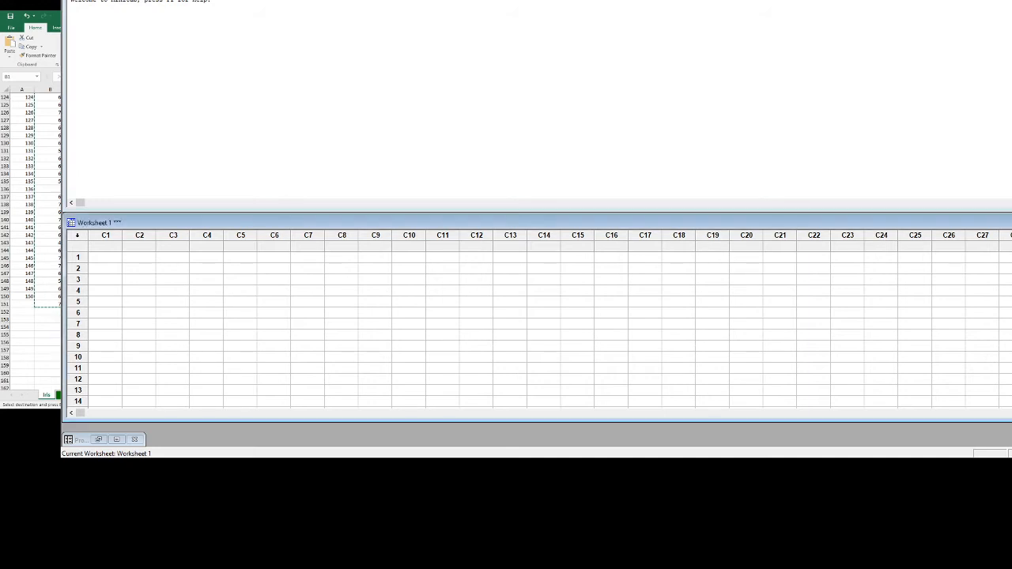
key("ctrl+v")
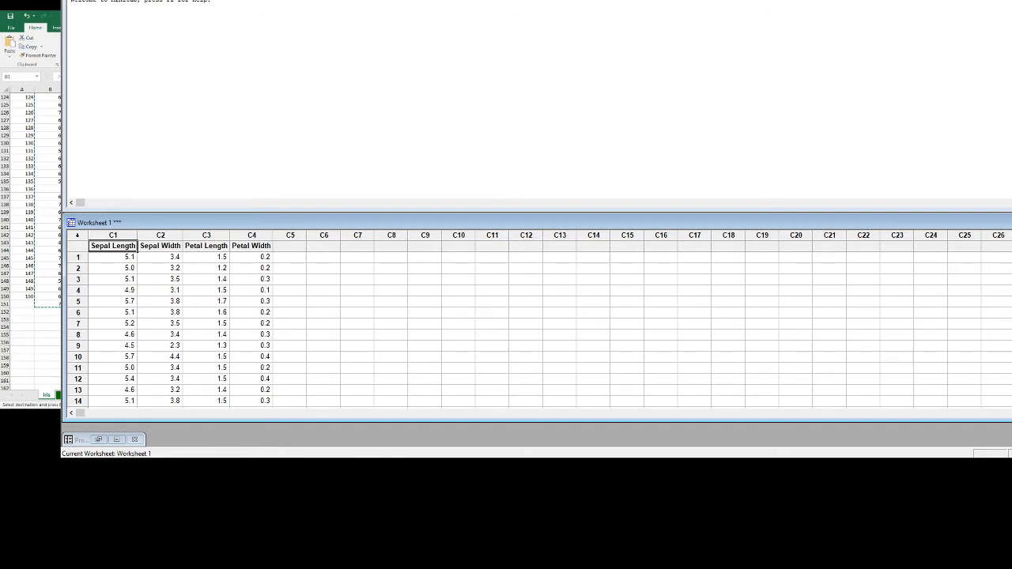
Draw a 3D scatterplot of Petal Length against Sepal Width and Sepal Length, and close the graph after viewing it
left_click(200, 53)
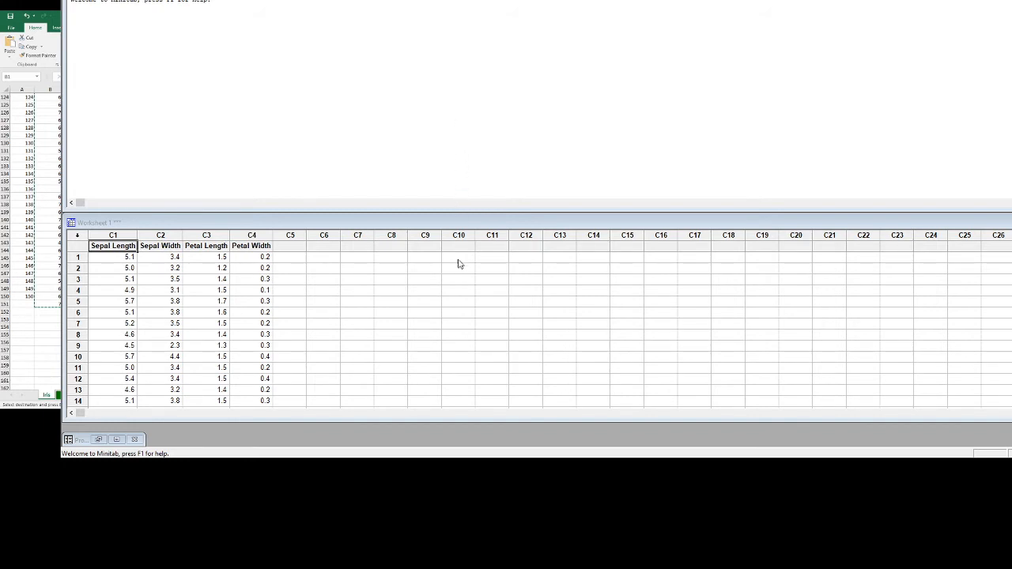
left_click(639, 287)
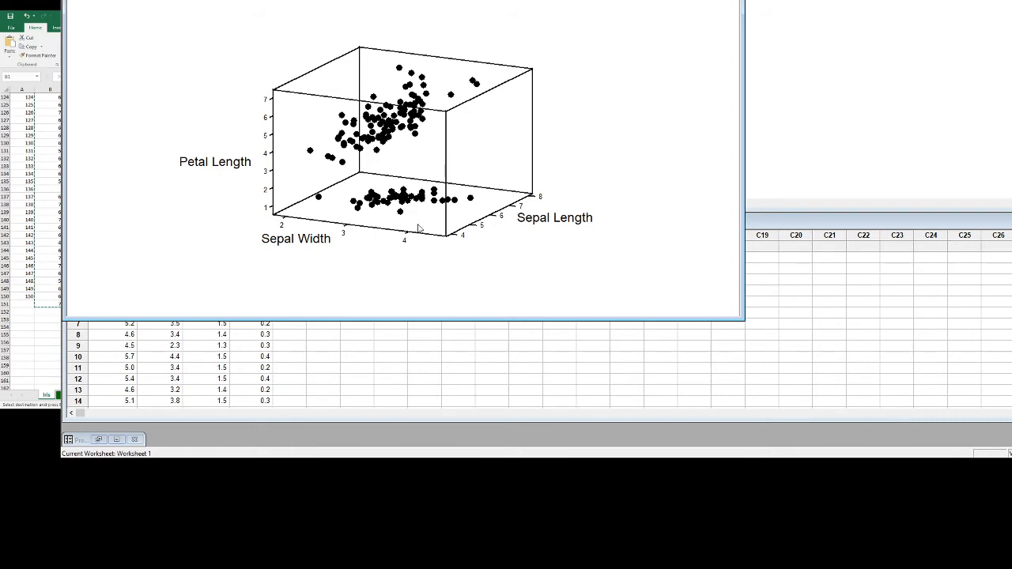
left_click(731, 1)
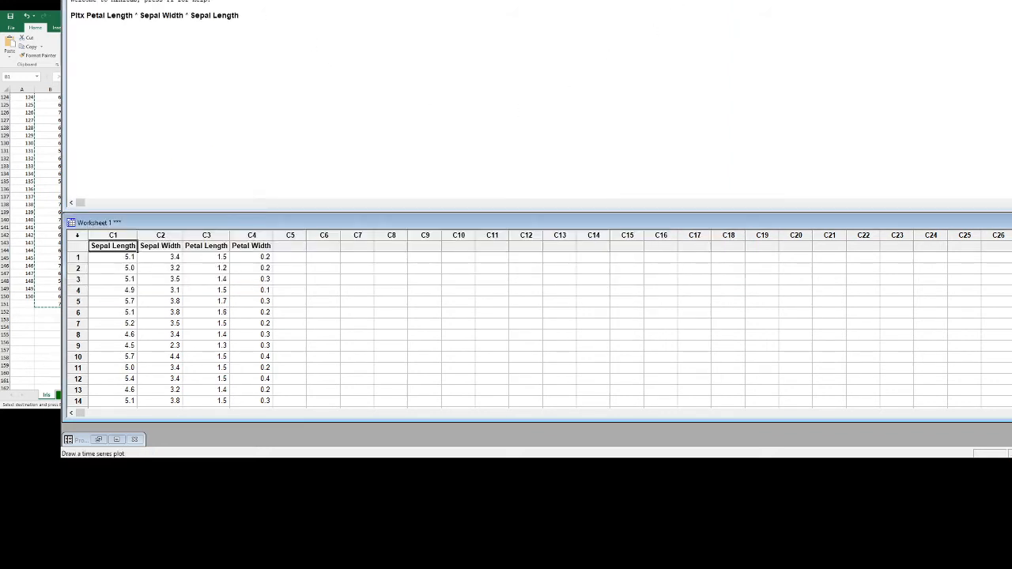
Draw a 3D scatterplot of Petal Length against Sepal Width and Petal Width, and close the graph after viewing it
left_click(388, 79)
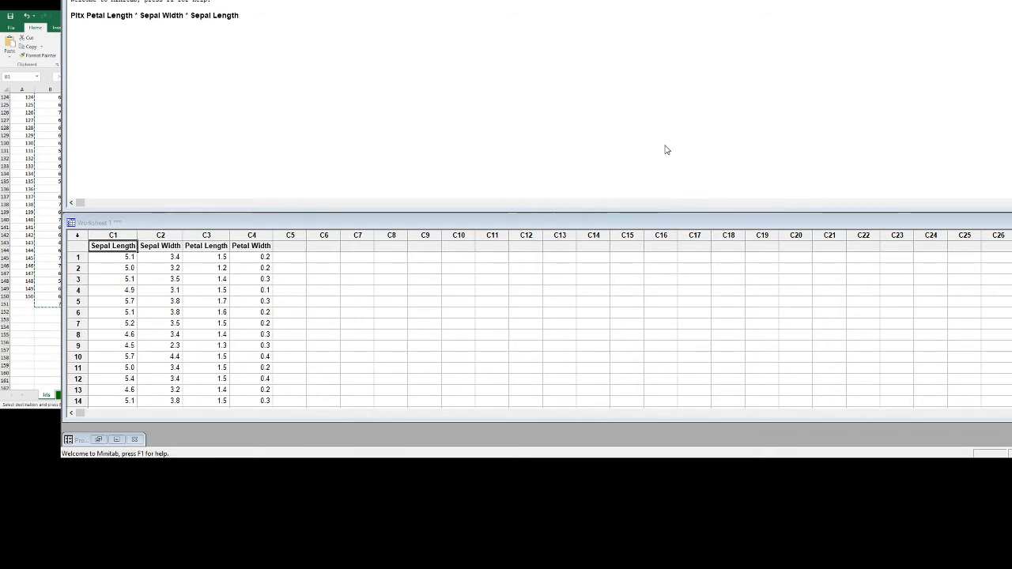
left_click(622, 286)
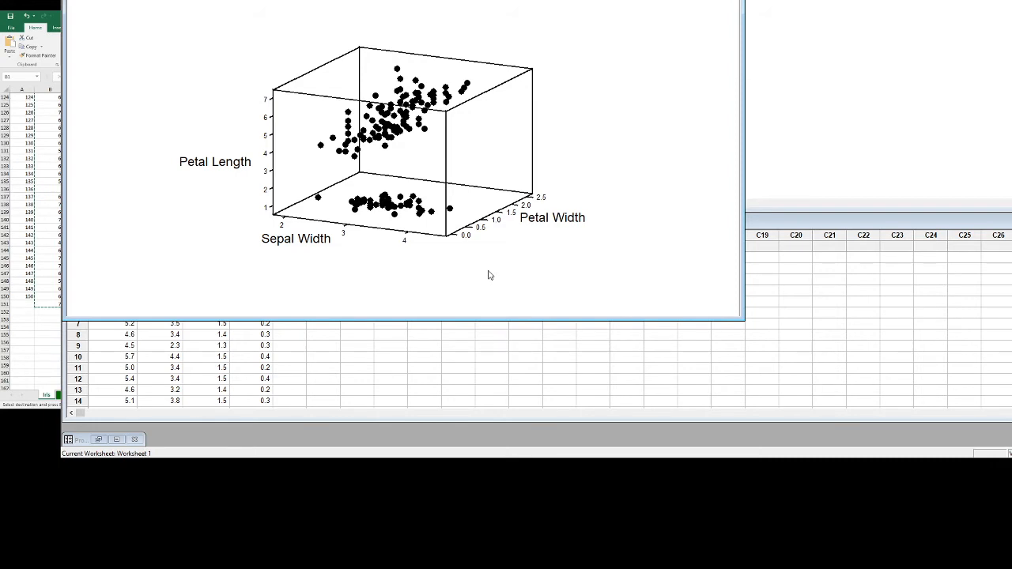
key("ctrl+F4")
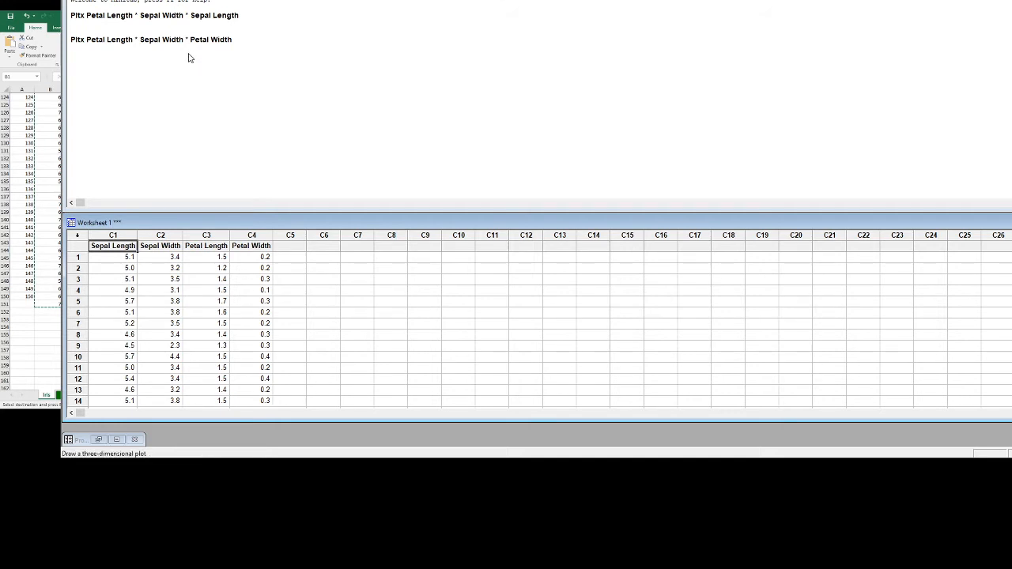
Draw a 3D scatterplot of Petal Width against Sepal Width and Sepal Length, and close the graph after viewing it
left_click(408, 80)
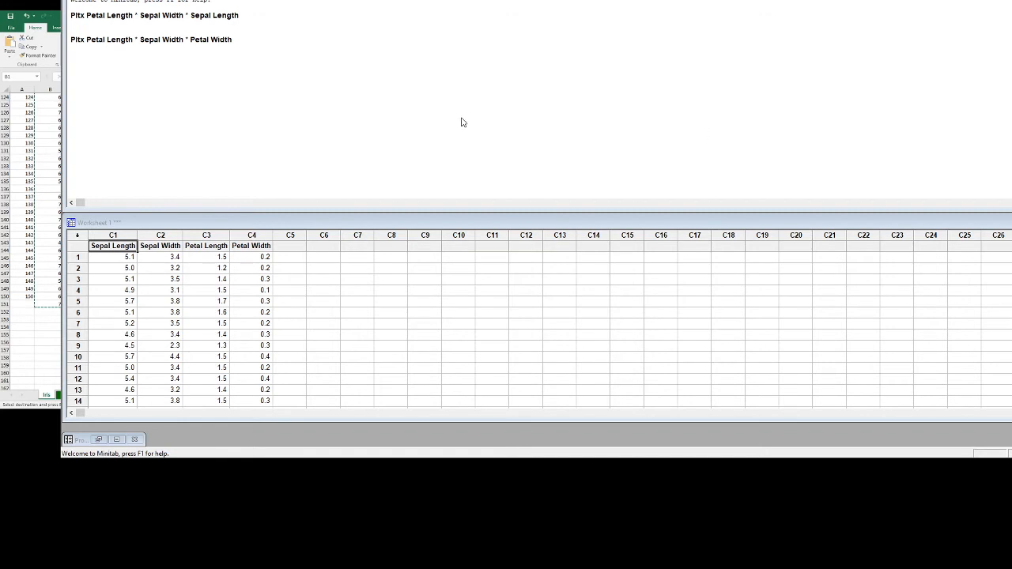
left_click(621, 284)
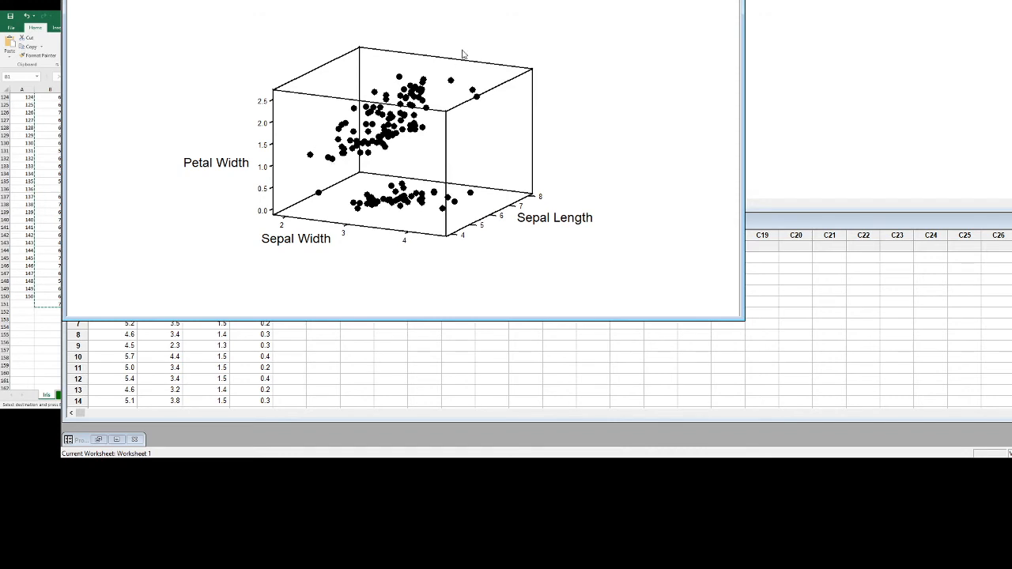
key("ctrl+F4")
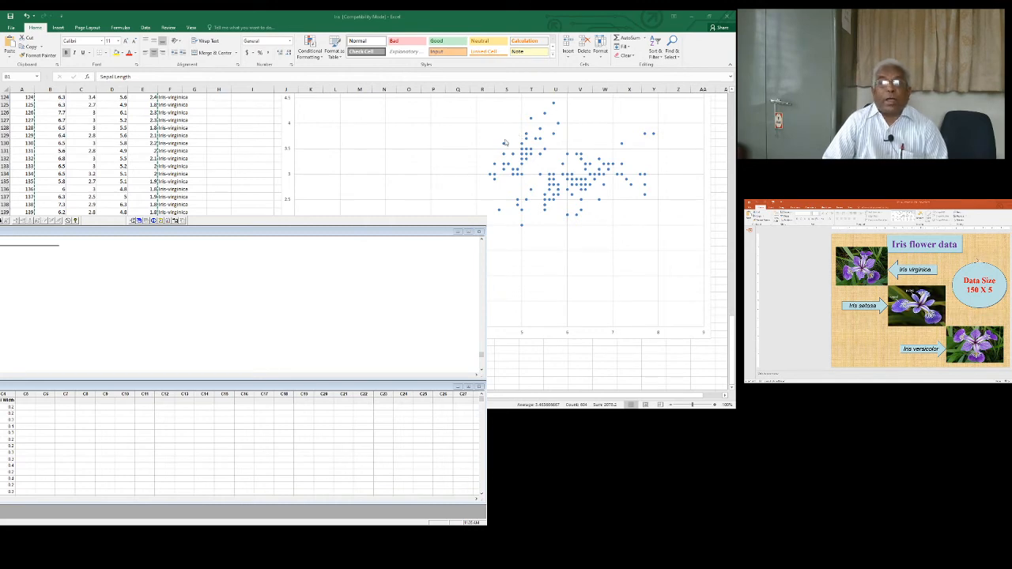
Move the Minitab window so its session and worksheet are fully in view, and switch back to the start of Excel's Iris sheet
mouse_move(283, 181)
left_mouse_down()
mouse_move(338, 199)
mouse_move(408, 199)
left_mouse_up()
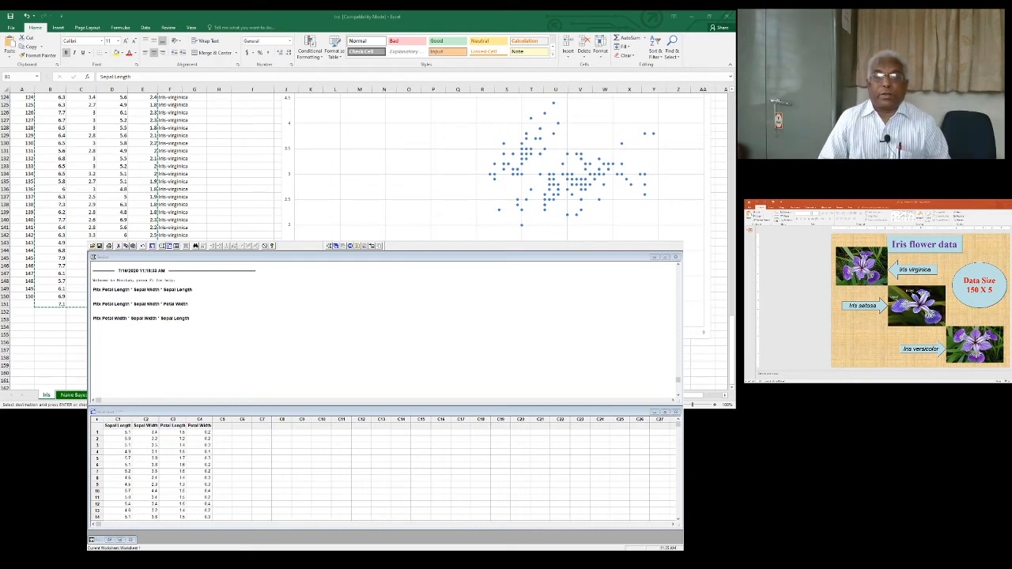
key("alt+Tab")
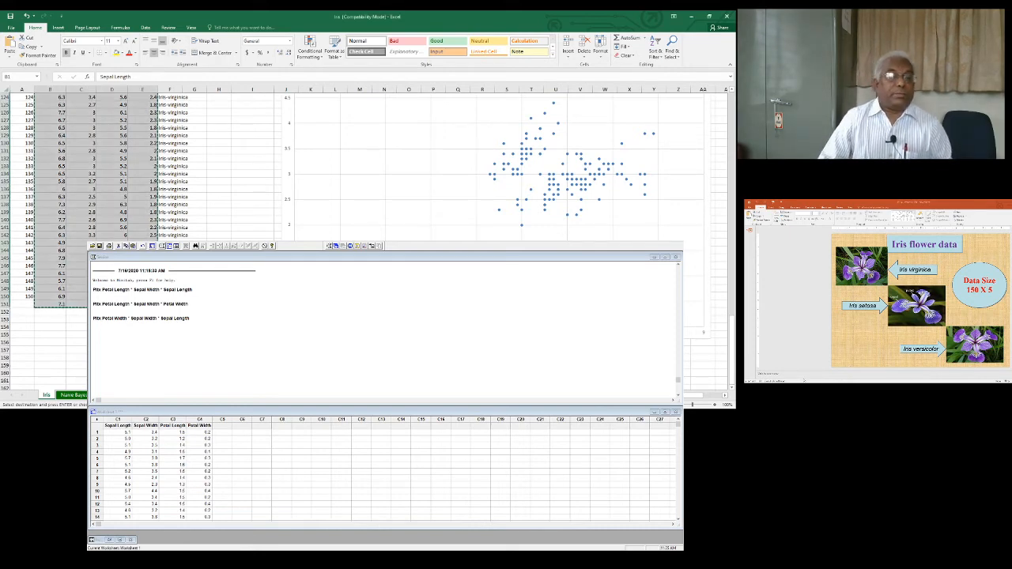
scroll(237, 158, "up", 16)
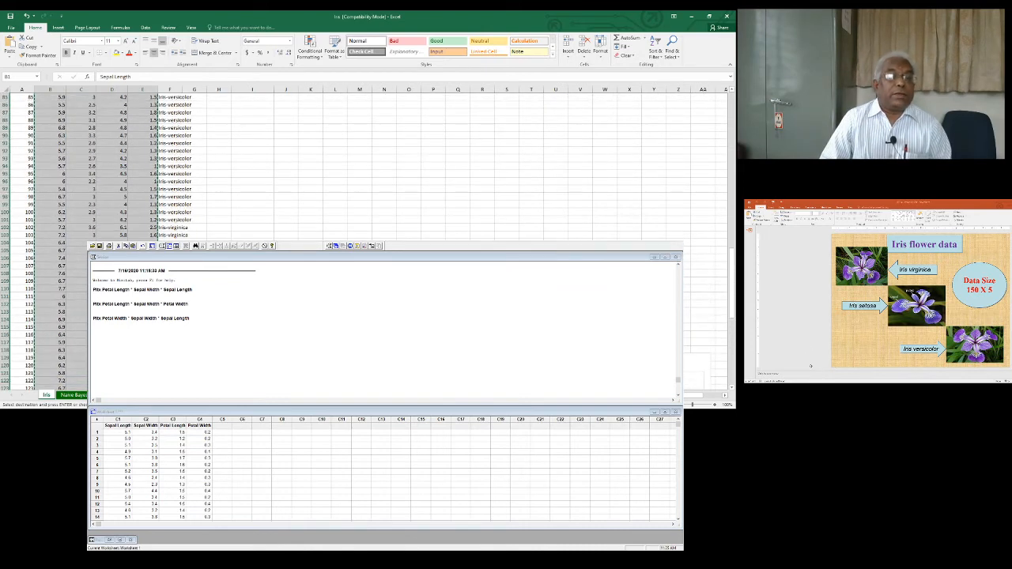
scroll(238, 158, "up", 20)
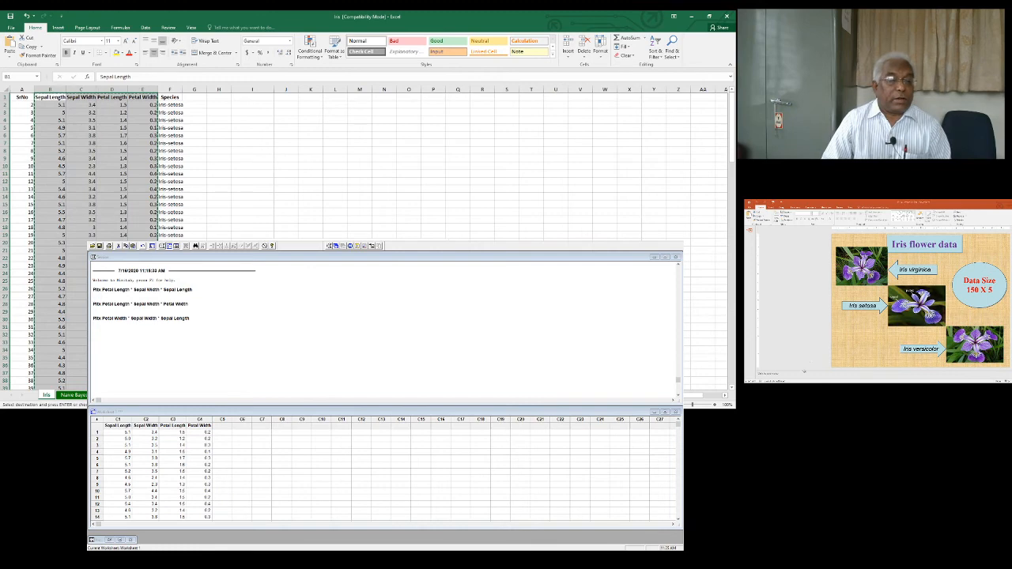
Glance at the Naive Bayes classifier sheet and examine the K Nearest Neighbors report from its settings through the predicted classes
left_click(73, 395)
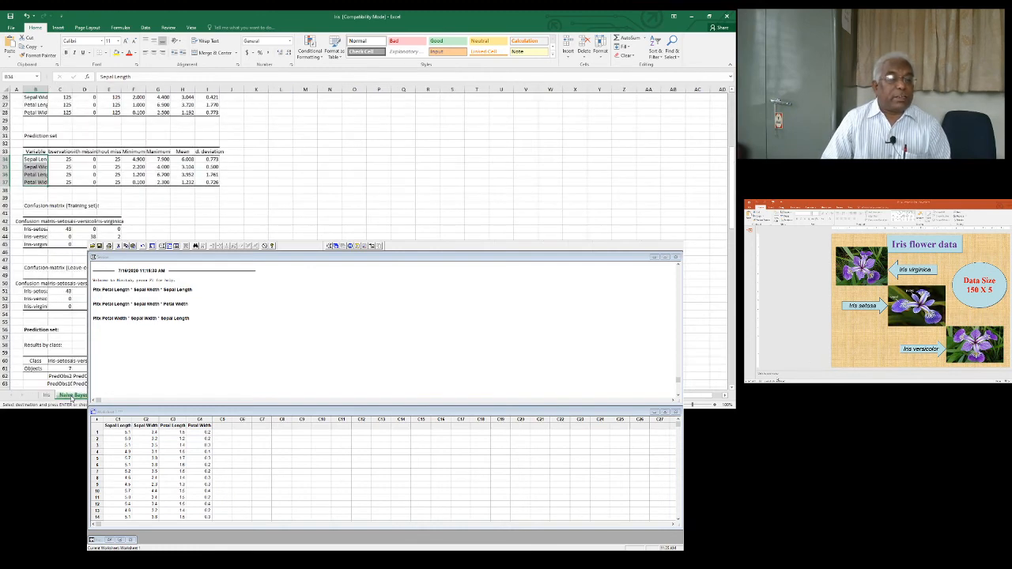
scroll(238, 197, "up", 7)
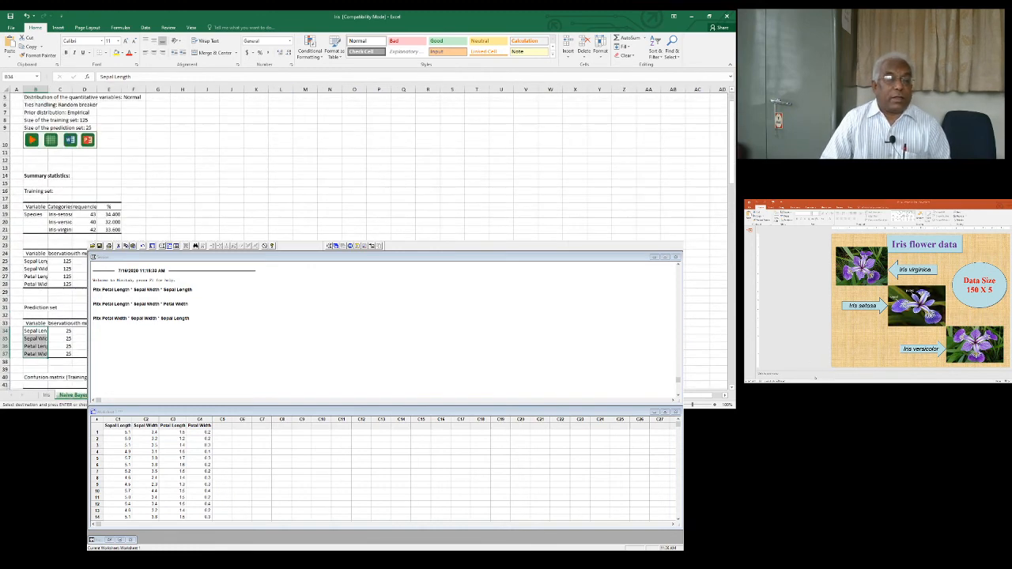
left_click(179, 396)
scroll(355, 365, "up", 10)
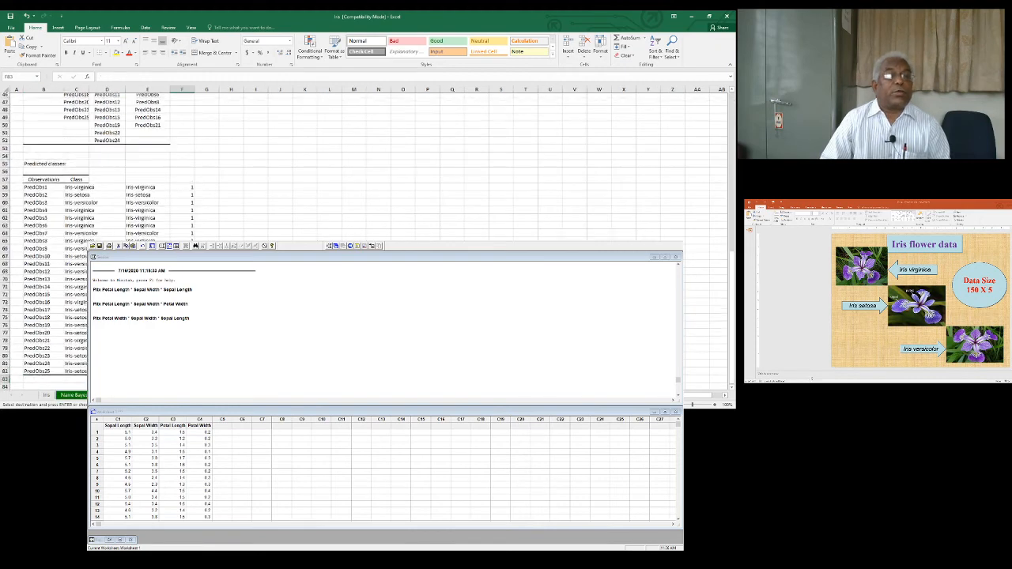
scroll(355, 166, "up", 5)
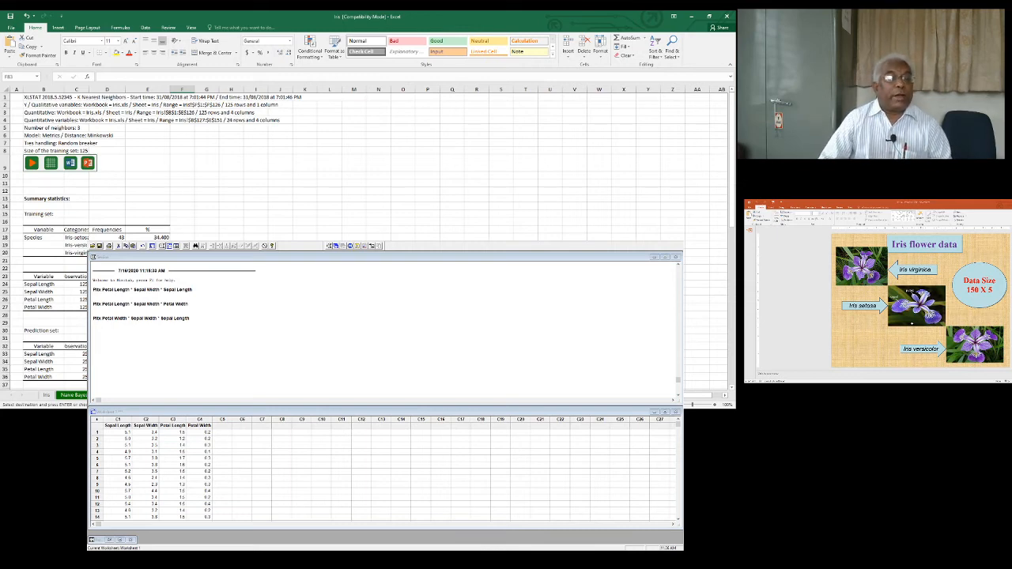
scroll(363, 158, "down", 20)
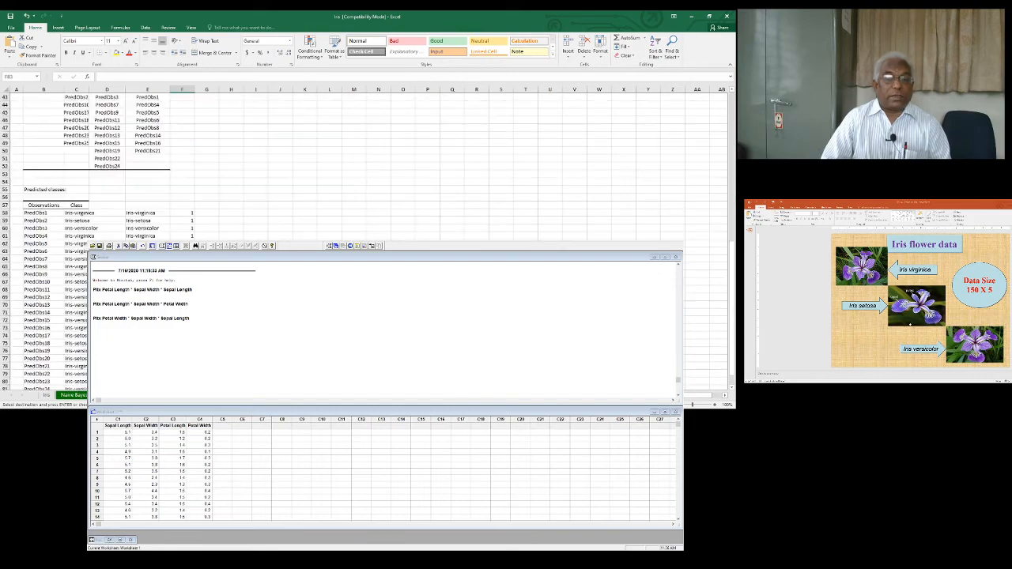
scroll(363, 158, "up", 13)
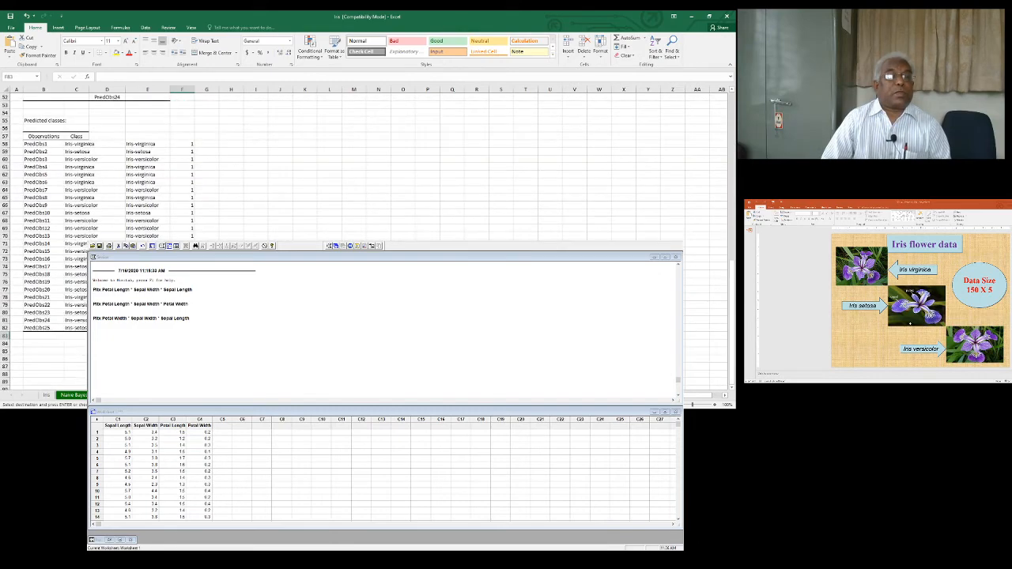
scroll(364, 158, "up", 8)
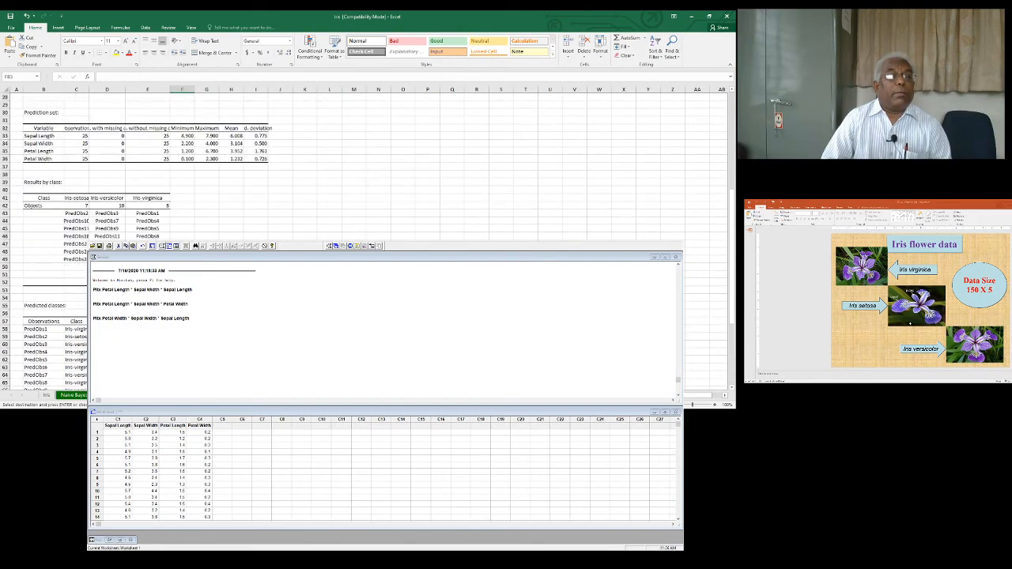
scroll(363, 158, "up", 1)
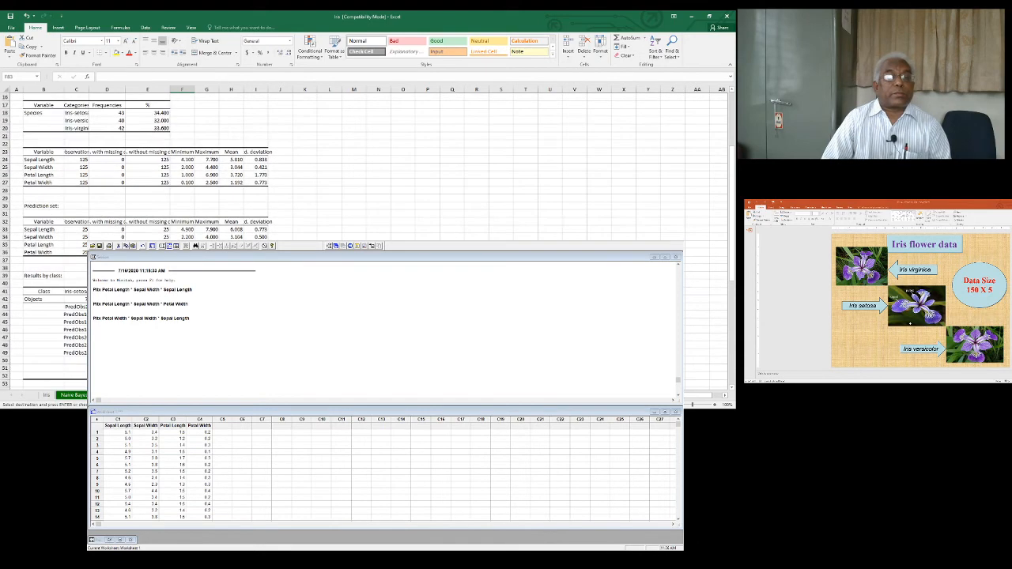
scroll(363, 158, "up", 5)
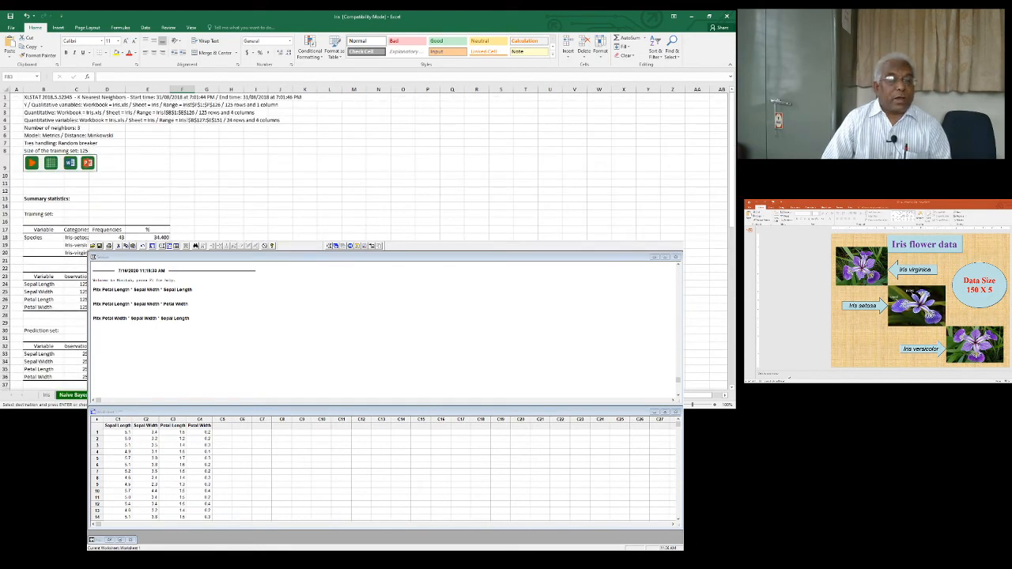
Examine the Naive Bayes classifier report, including its settings, summary statistics, predicted classes and posterior probabilities
left_click(73, 395)
scroll(363, 158, "down", 20)
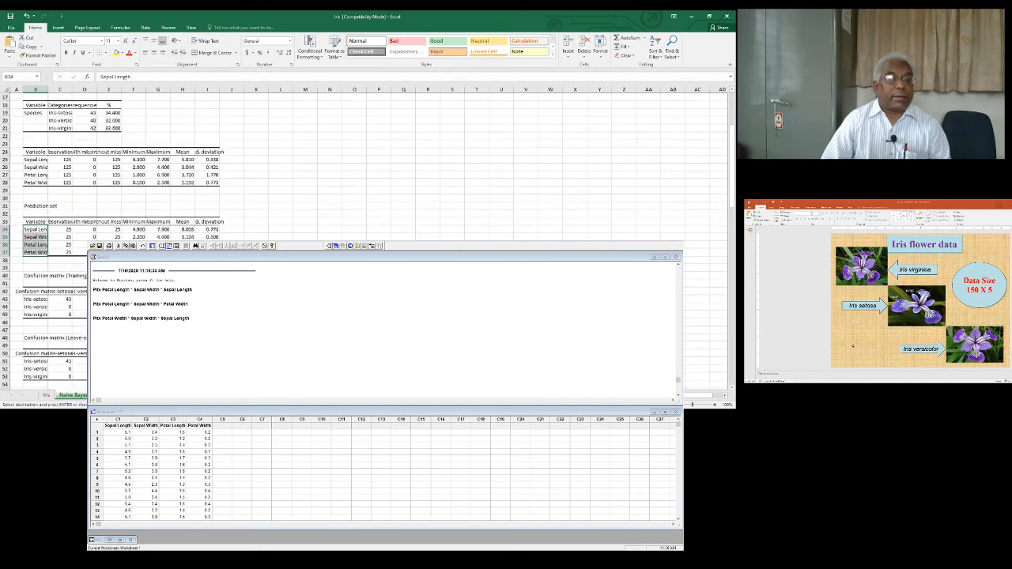
scroll(364, 158, "down", 15)
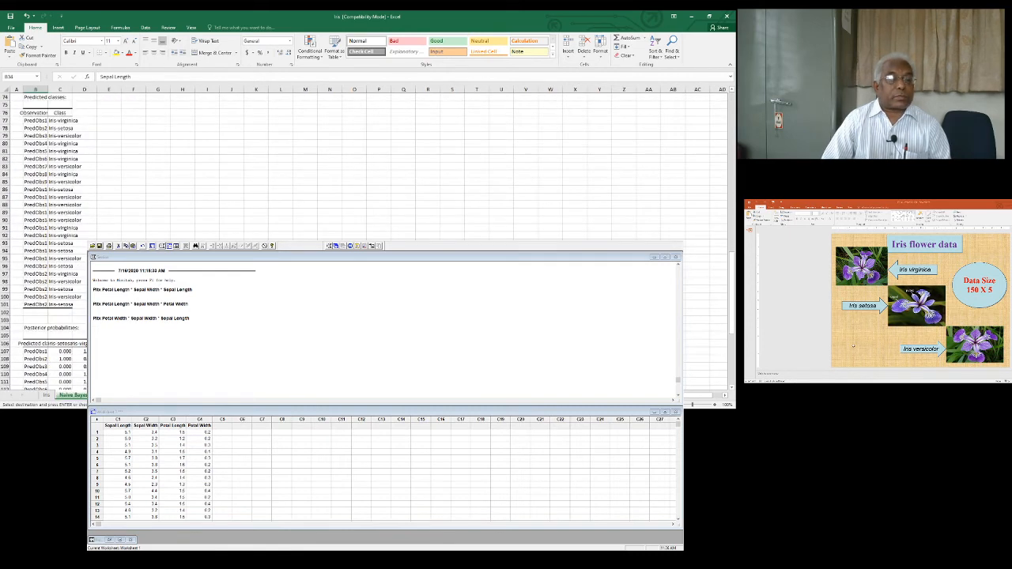
scroll(364, 158, "up", 20)
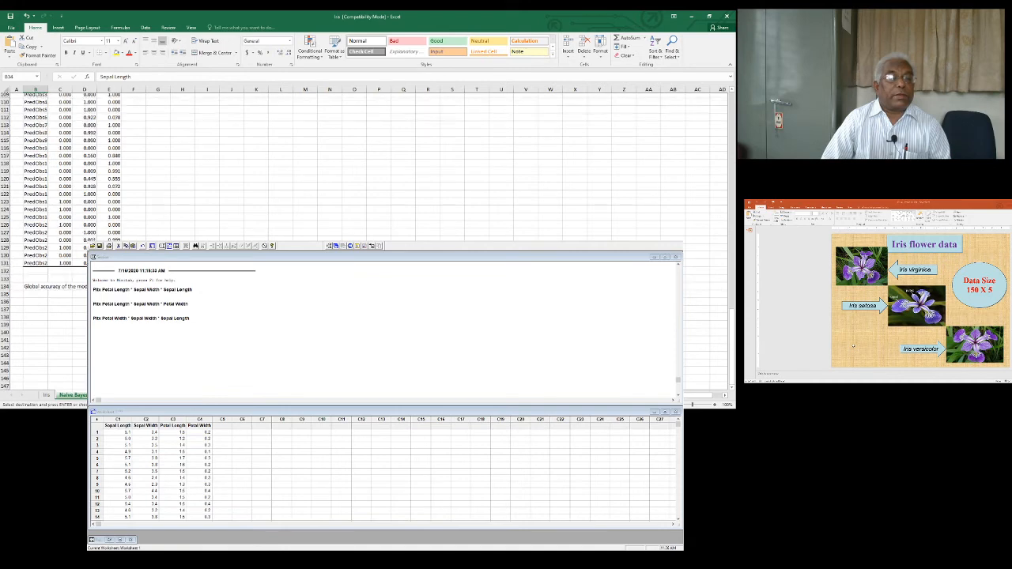
scroll(364, 158, "up", 1)
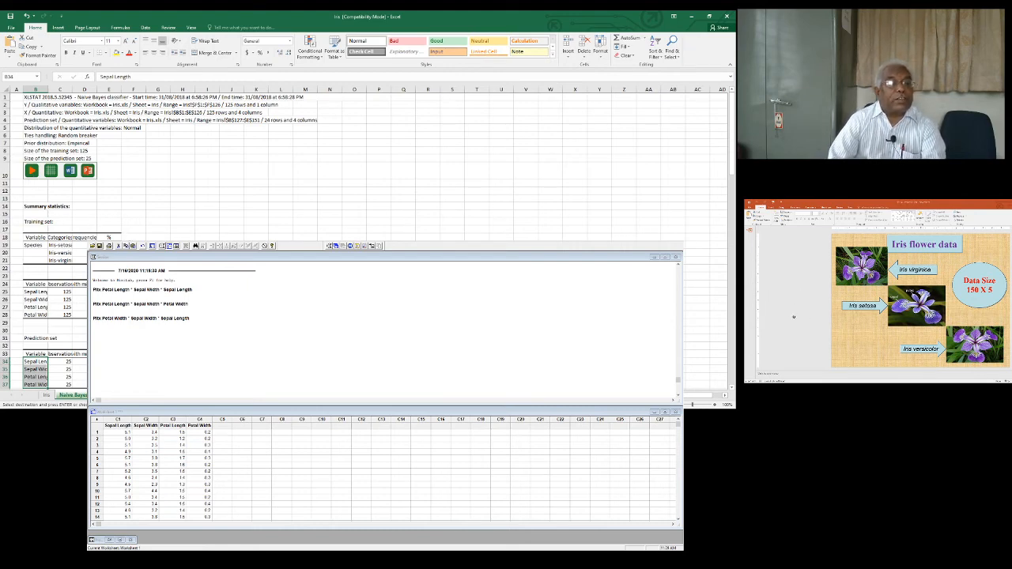
Widen column B of the Naive Bayes classifier sheet so the variable names fit in full
scroll(75, 248, "down", 3)
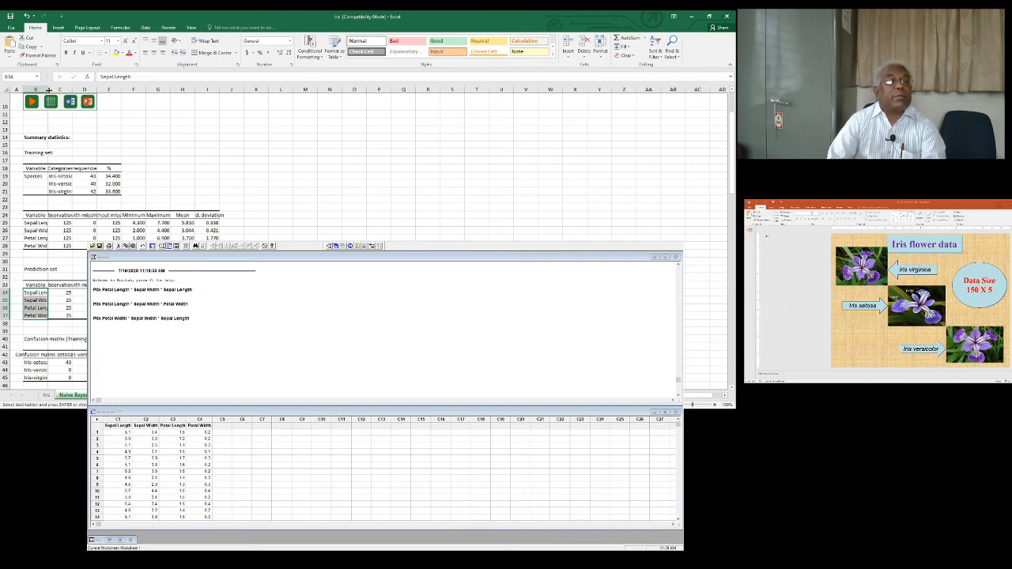
left_click_drag(49, 89, 68, 89)
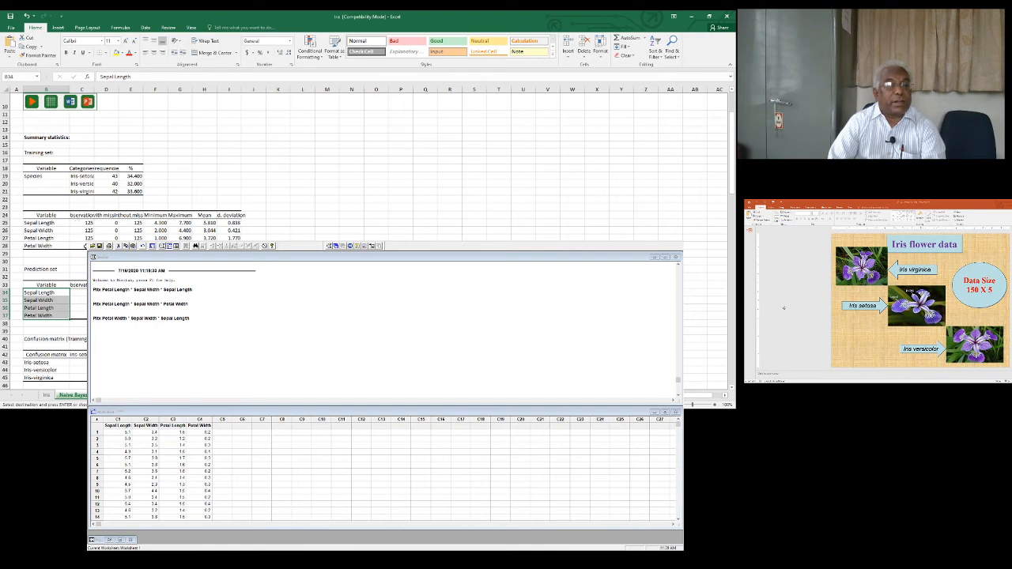
Review the training and prediction set statistics and inspect the training confusion matrix's diagonal cells C43 and D44
scroll(363, 166, "down", 2)
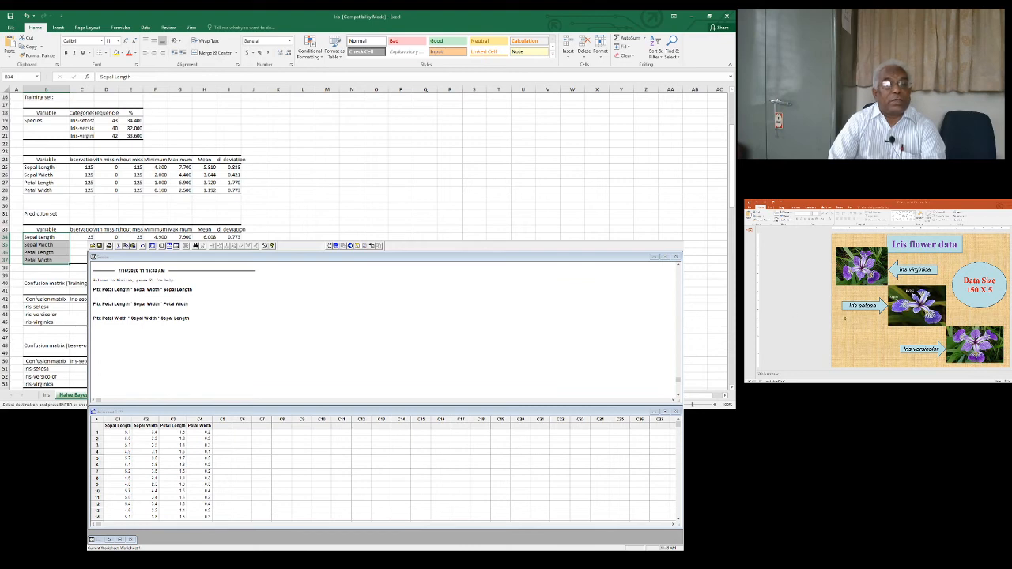
scroll(66, 245, "down", 3)
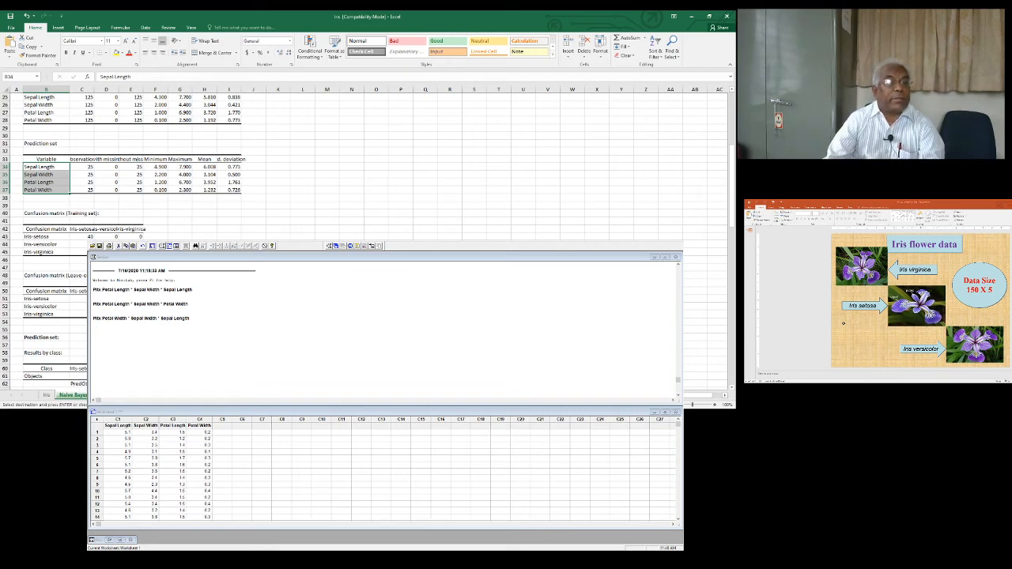
left_click(83, 237)
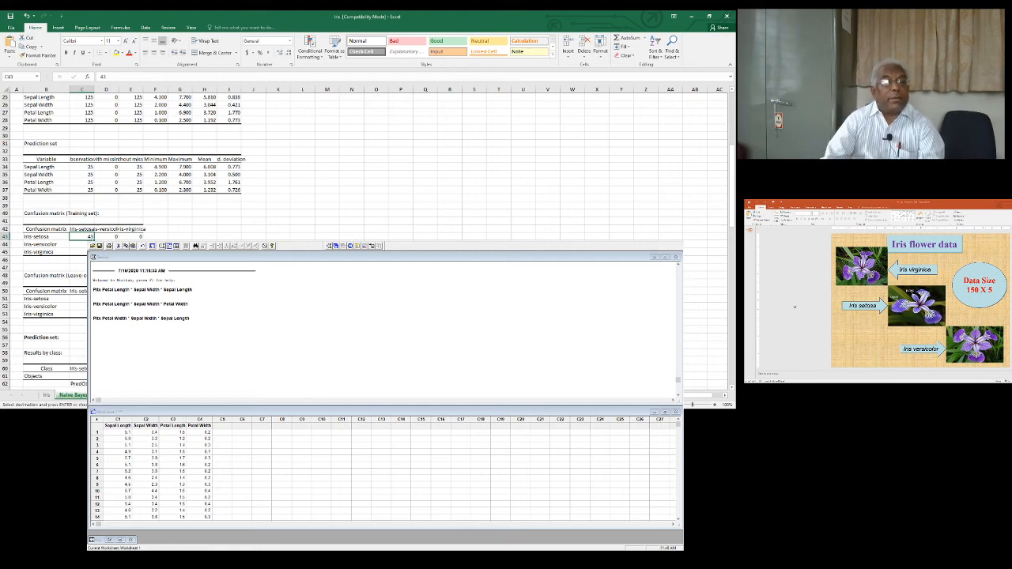
left_click(106, 243)
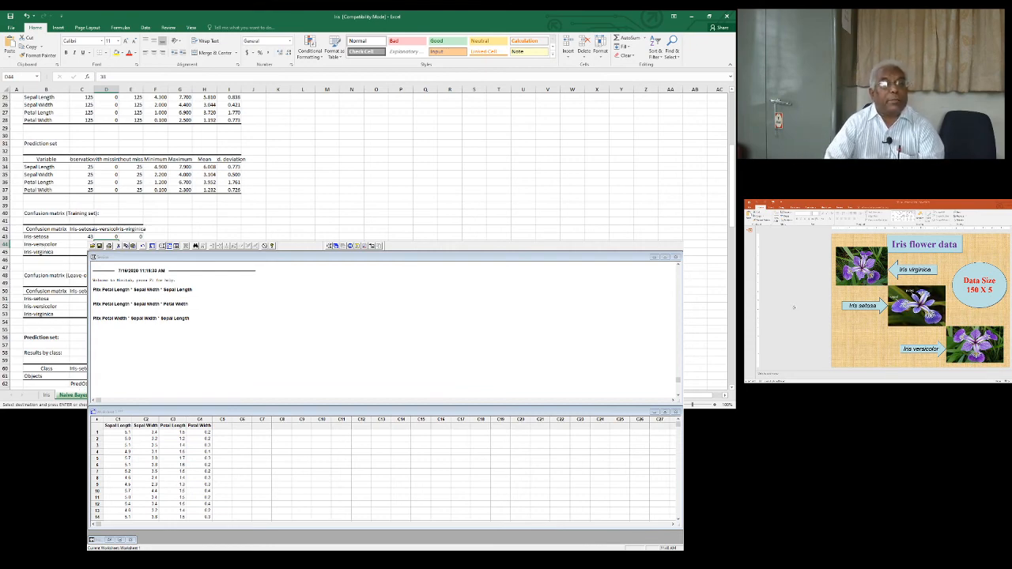
Inspect cells E44, D45 and E45 in the versicolor and virginica rows of the training confusion matrix
key("Right")
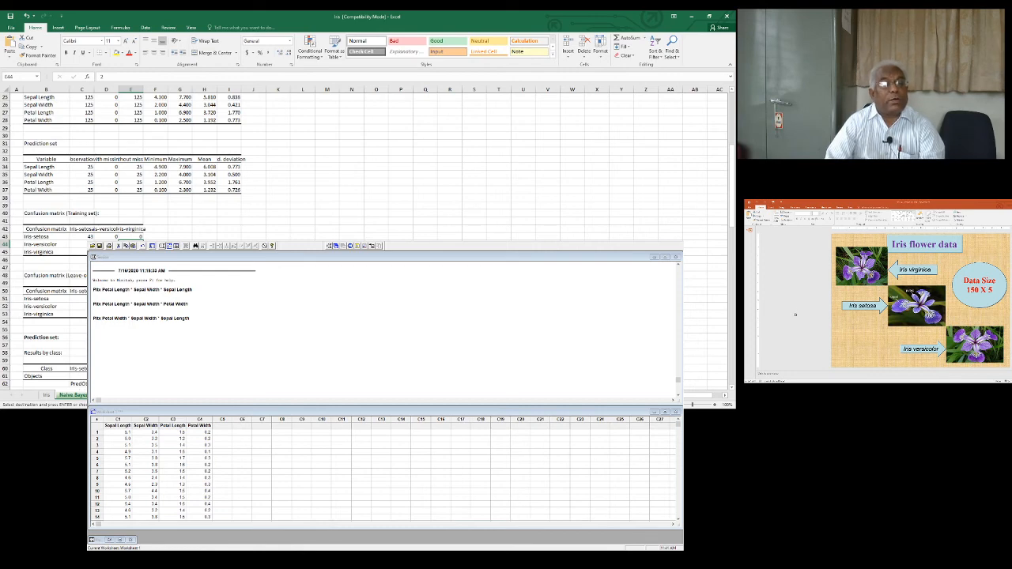
left_click(106, 252)
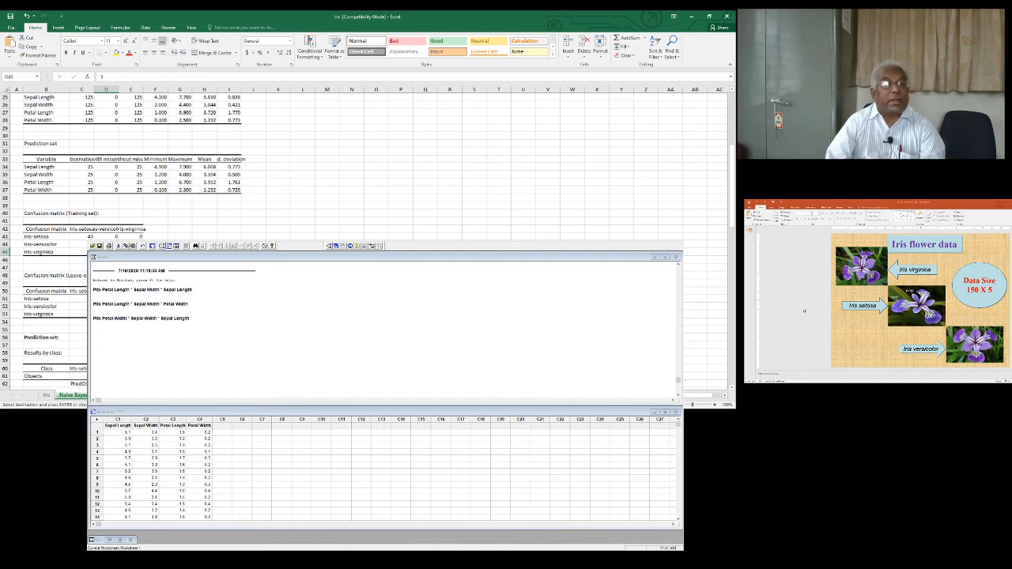
key("Right")
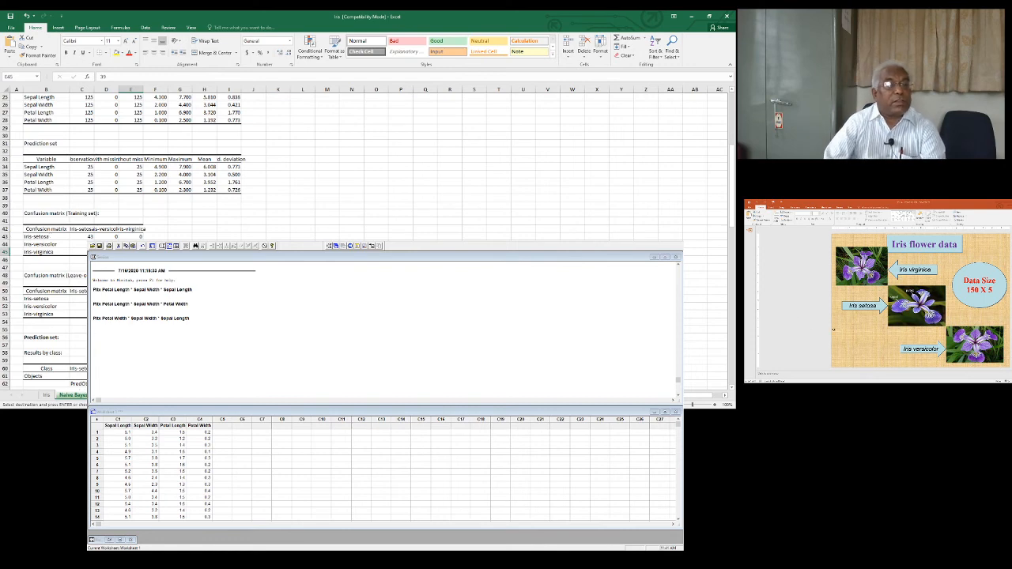
Widen columns C, D and E of the Naive Bayes classifier sheet so the Iris class names fit in full
scroll(363, 158, "down", 6)
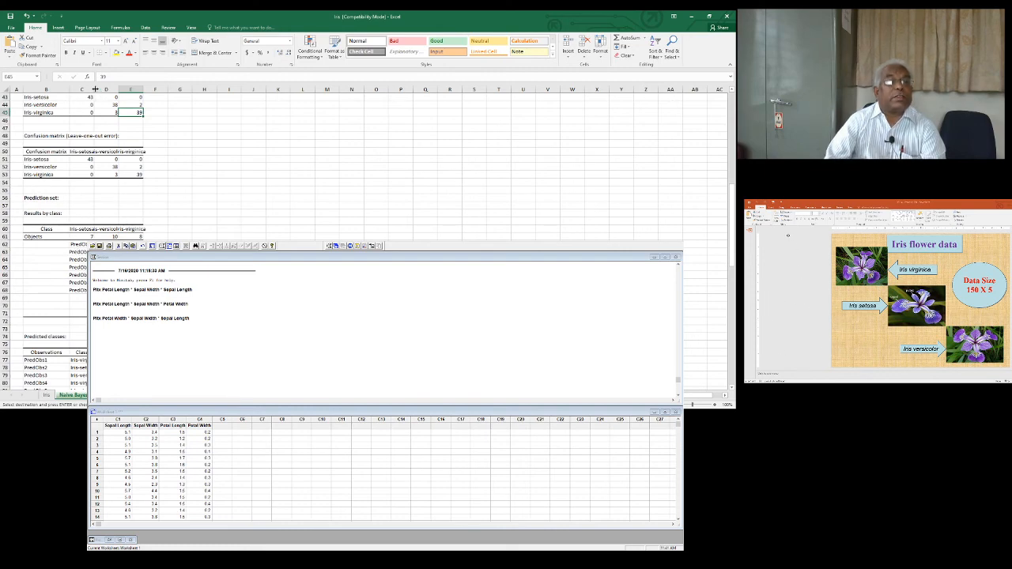
left_click_drag(95, 89, 267, 87)
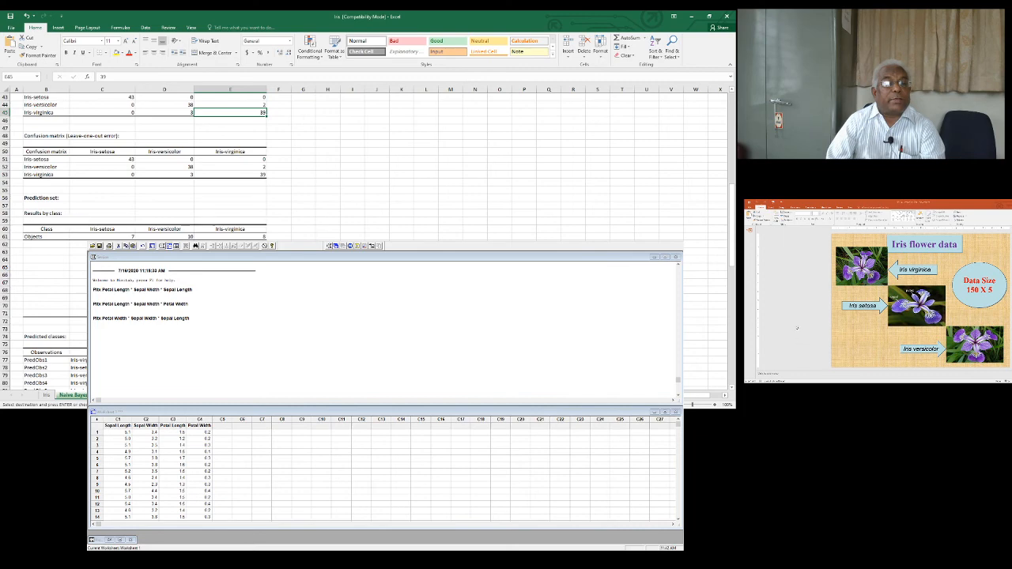
Go through the prediction-set observations assigned to Iris-setosa in the results by class, from cell C62 to C68
left_click(115, 244)
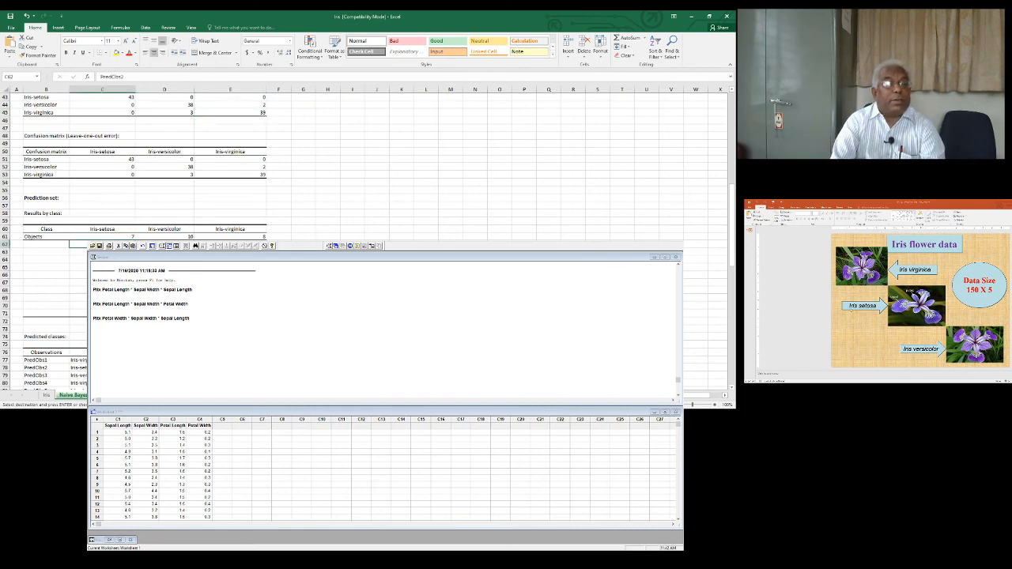
key("Down")
key("Down")
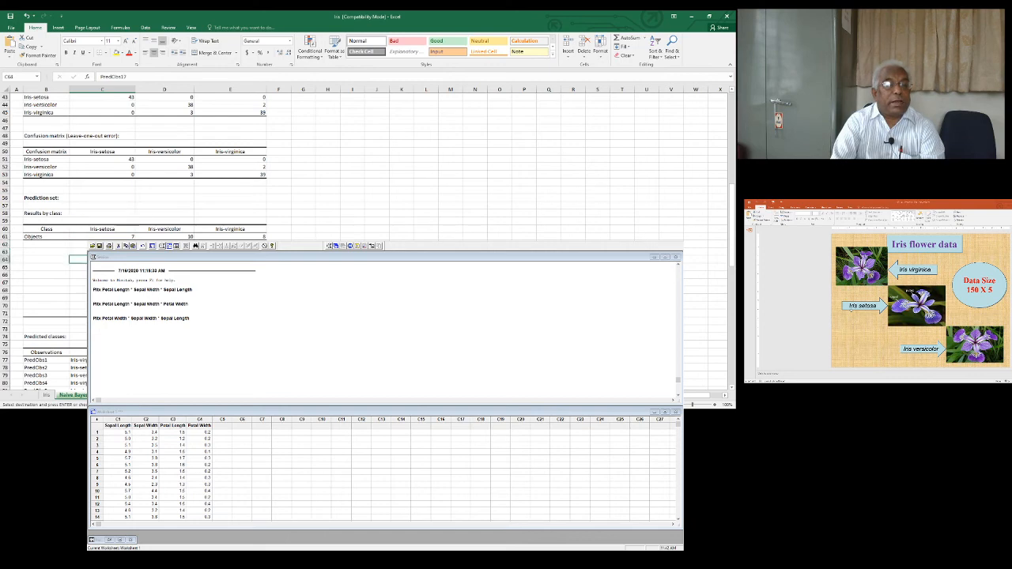
key("Down")
key("Down")
key("Down")
key("Down")
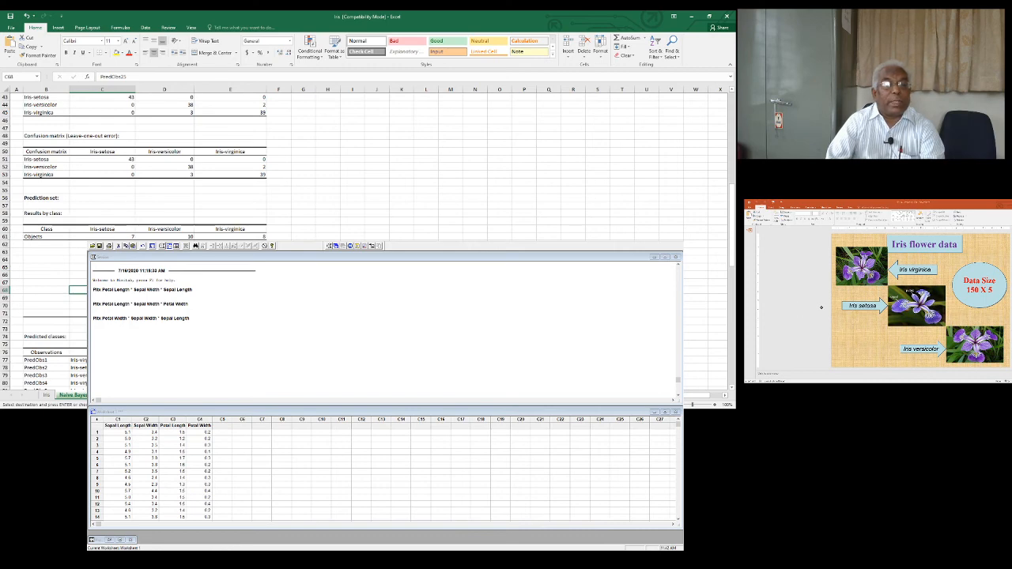
Go through the prediction-set observations assigned to Iris-versicolor in the results by class, from cell D62 to D71
left_click(165, 244)
key("Down")
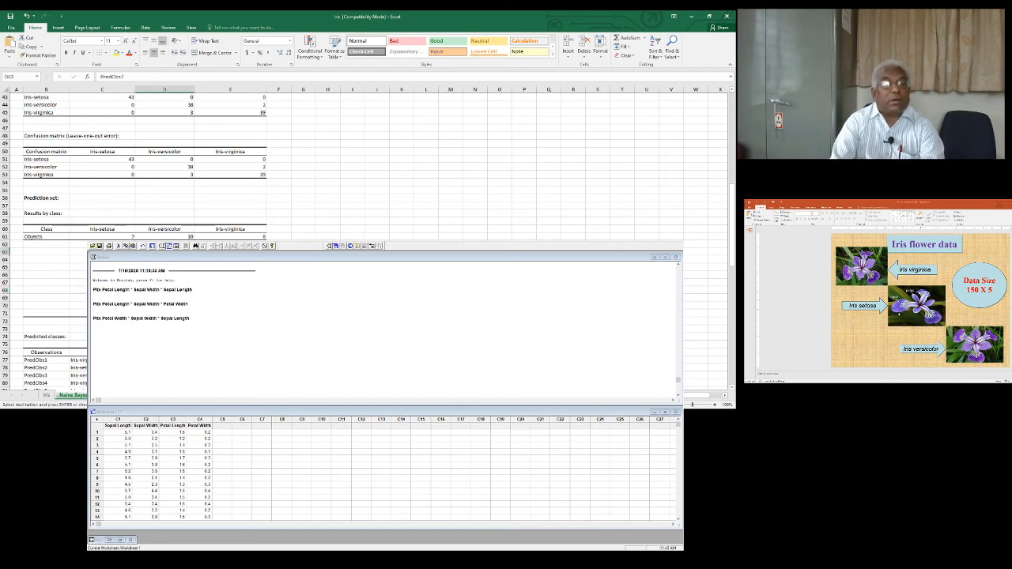
key("Down")
key("Down")
key("Down")
key("Down")
key("Down")
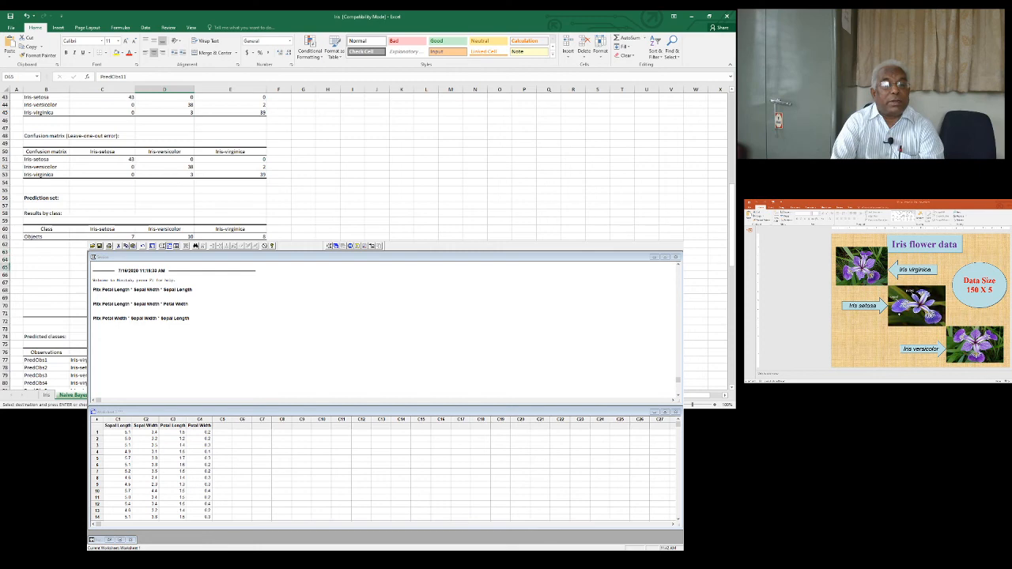
key("Down")
key("Down")
key("Down")
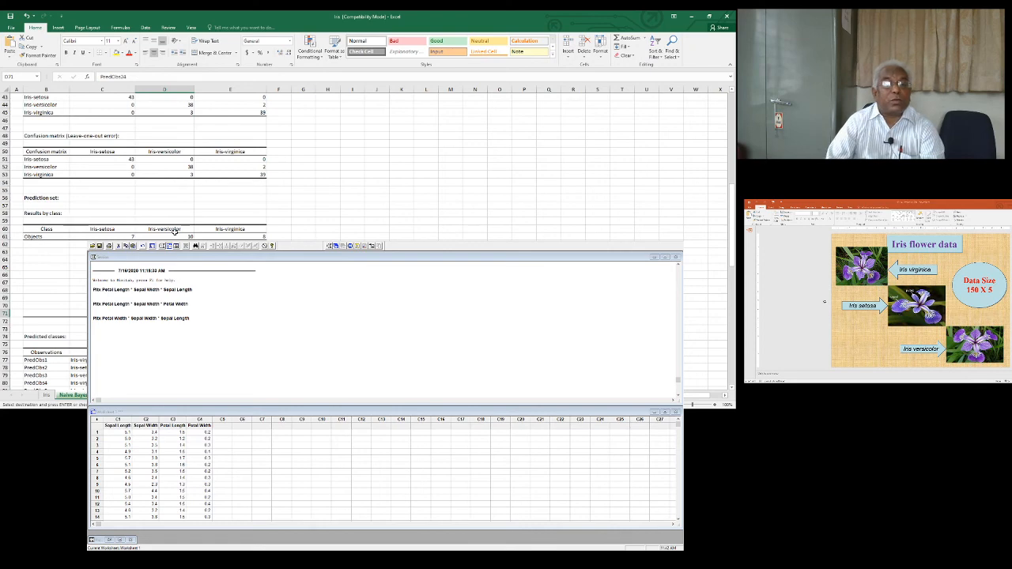
Go through the prediction-set observations assigned to Iris-virginica in the results by class, starting at cell E62
left_click(230, 245)
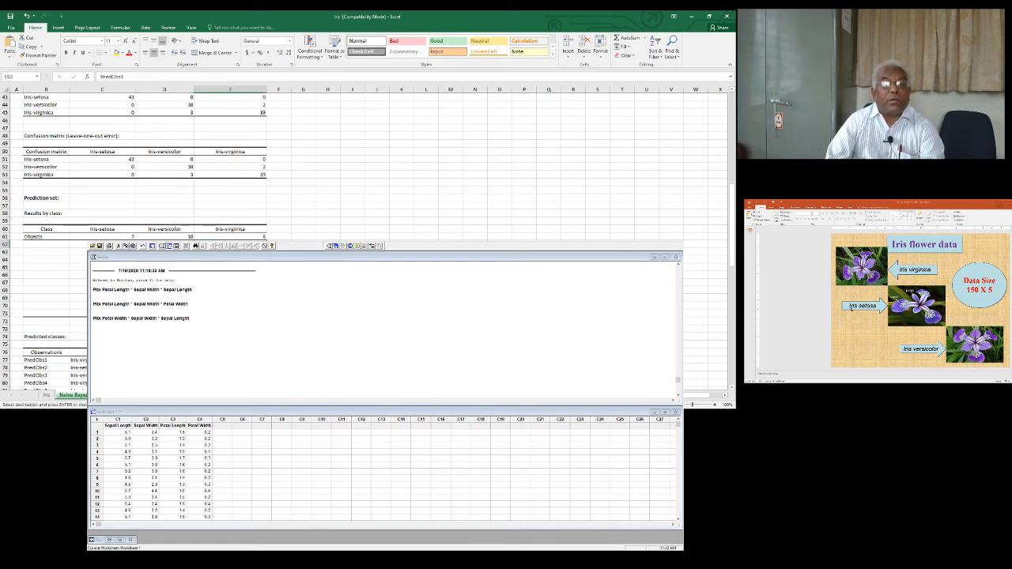
left_click(230, 252)
key("Down")
key("Down")
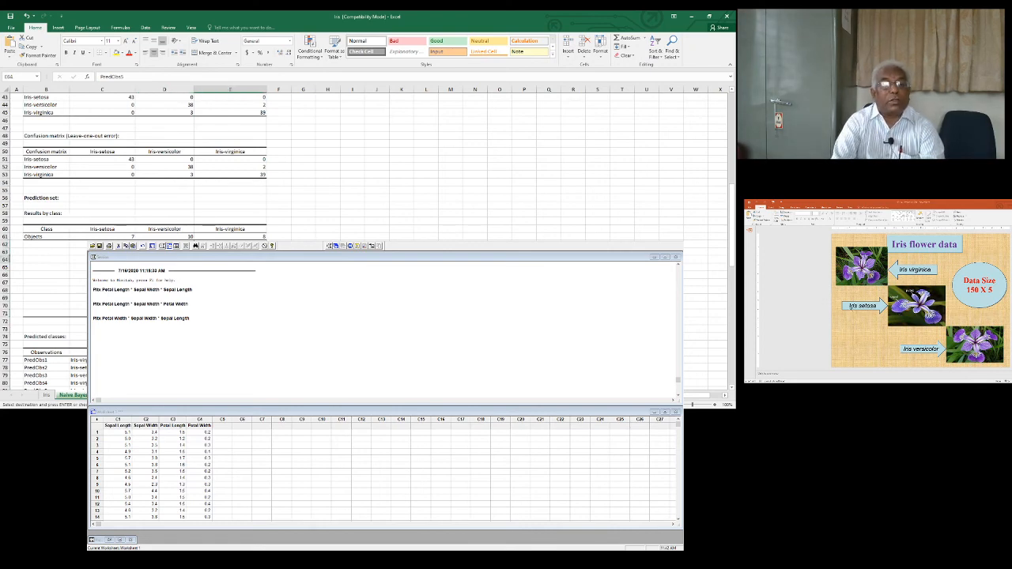
key("Down")
key("Down")
key("Down")
key("Down")
key("Down")
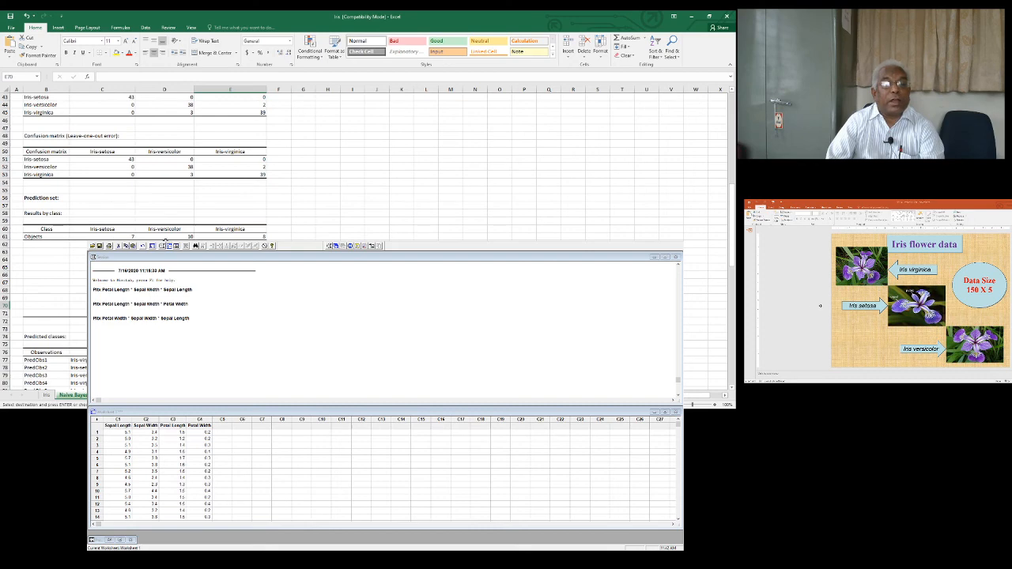
Check the versicolor and virginica object counts in D61 and E61, and review the predicted classes list down to the posterior probabilities
left_click(177, 237)
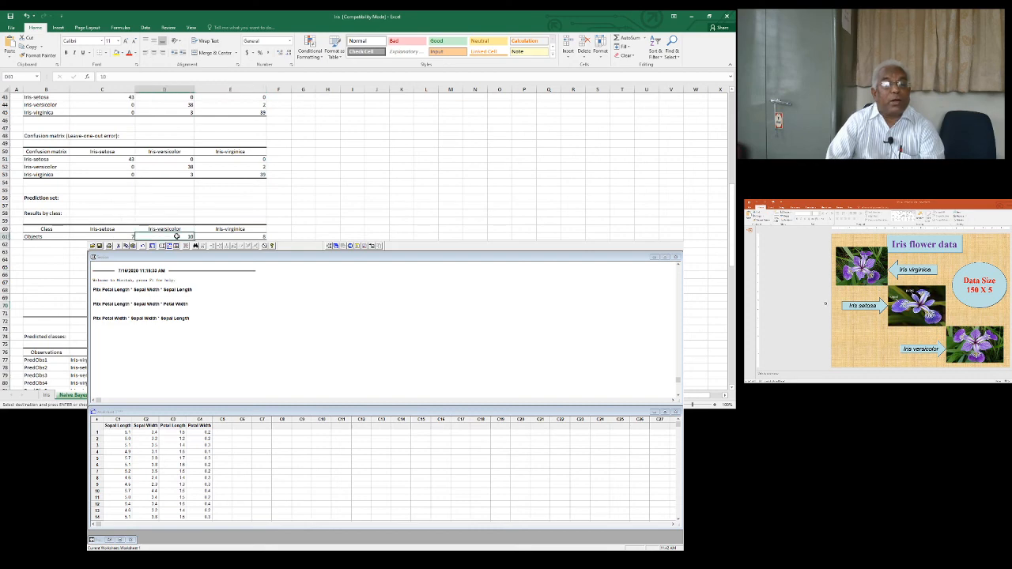
left_click(239, 236)
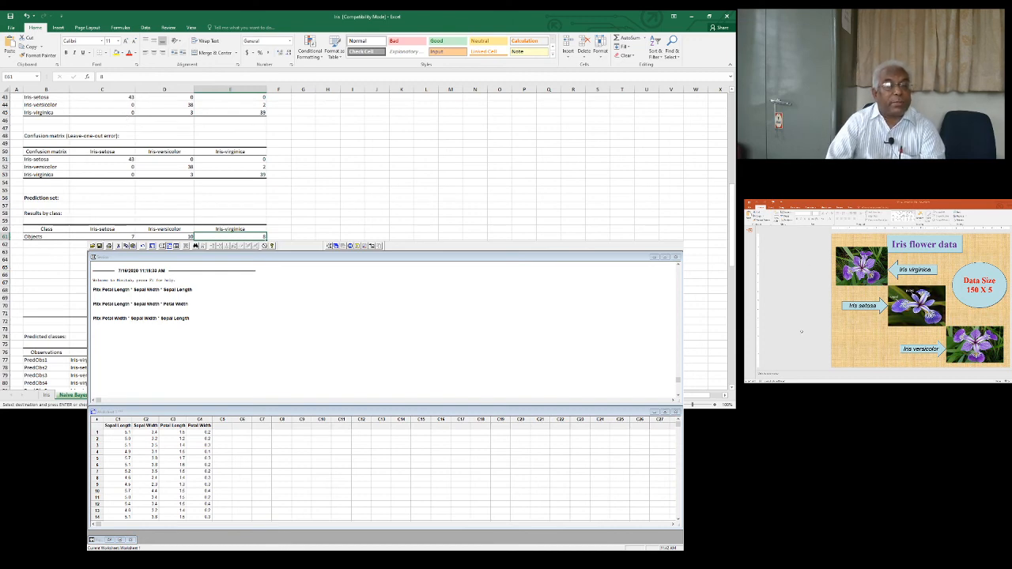
scroll(801, 331, "down", 5)
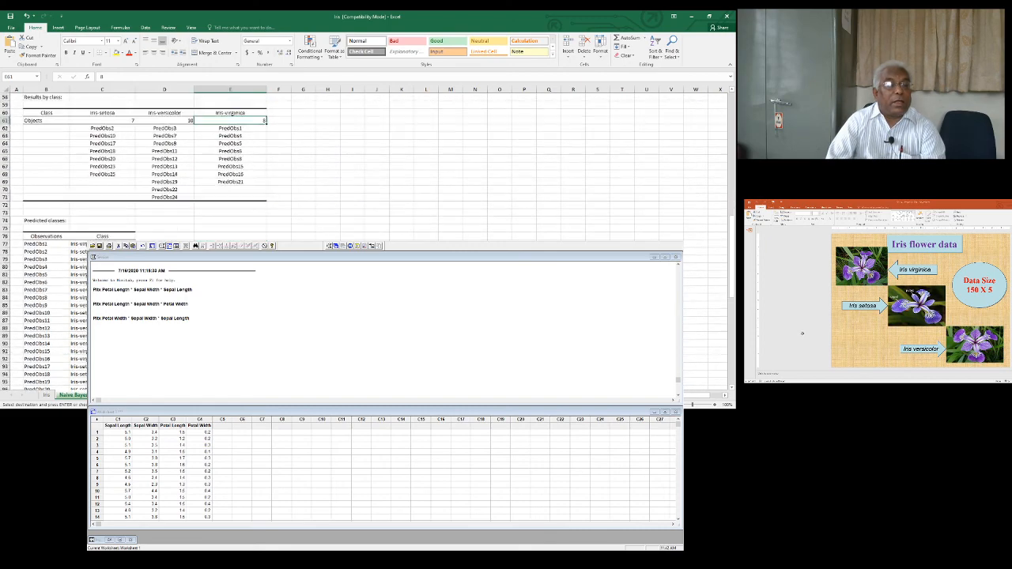
scroll(799, 329, "down", 3)
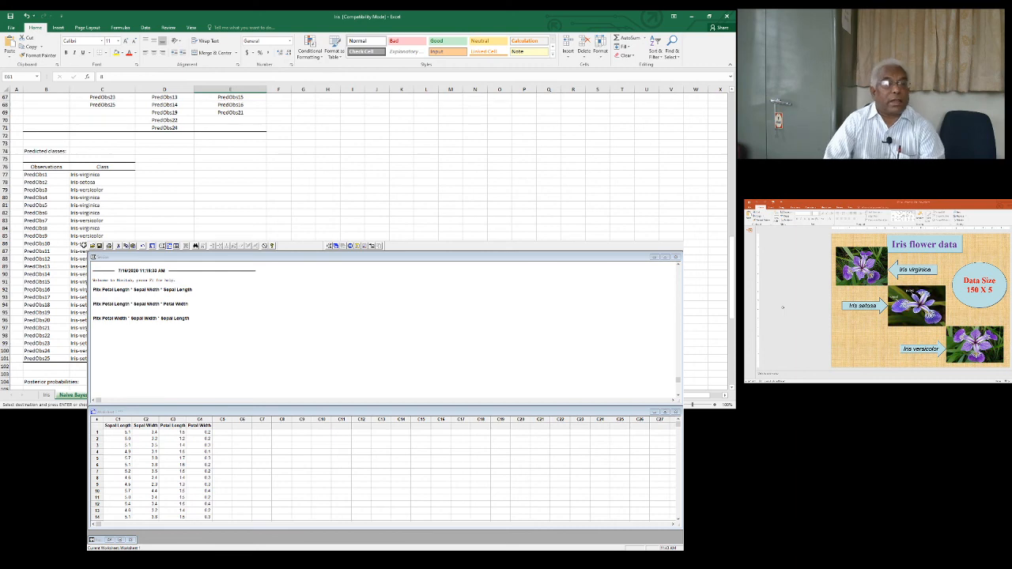
scroll(83, 245, "down", 7)
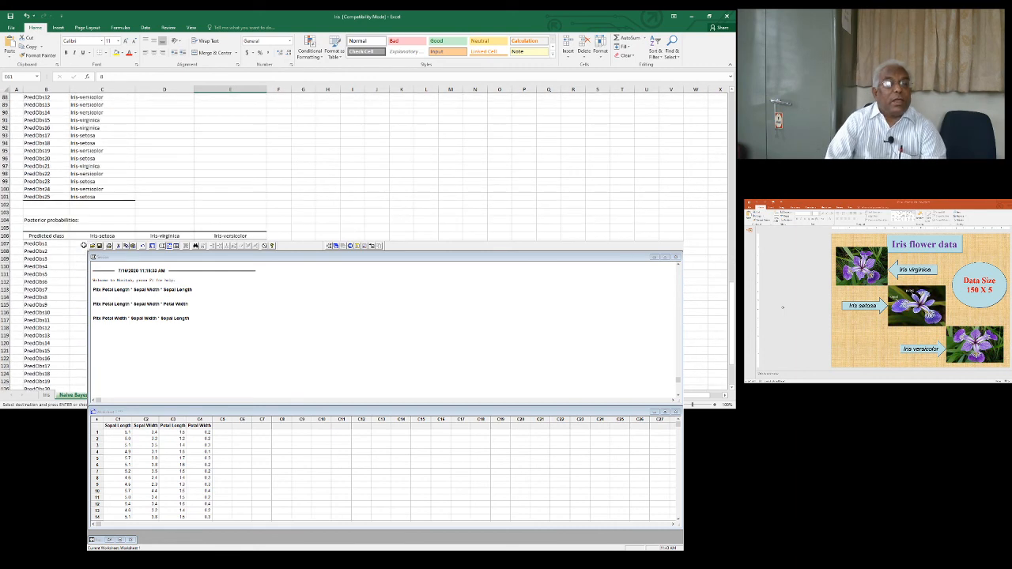
scroll(83, 245, "down", 1)
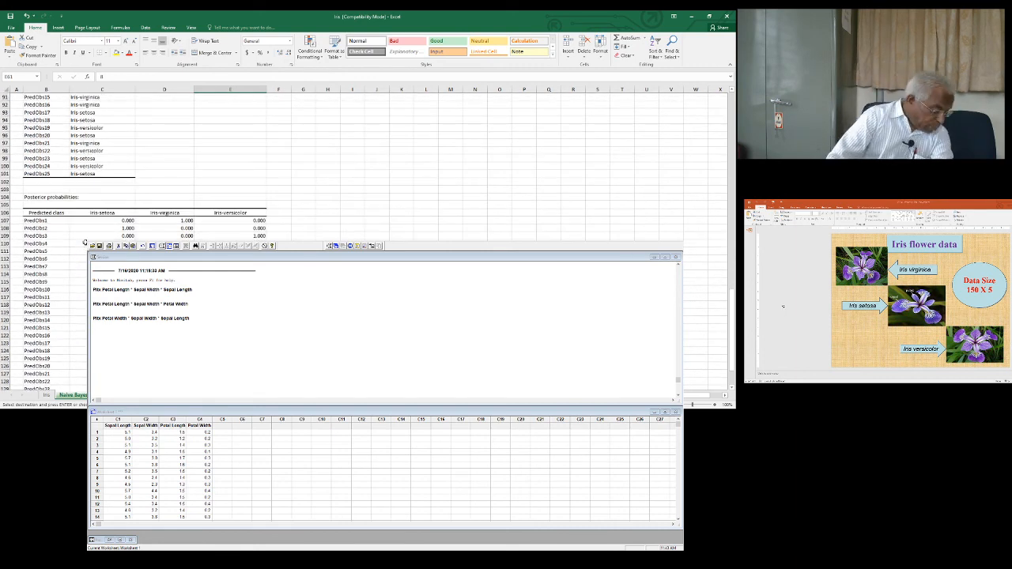
Inspect the posterior probabilities of PredObs1 for Iris-virginica and PredObs2 for Iris-setosa
left_click(44, 220)
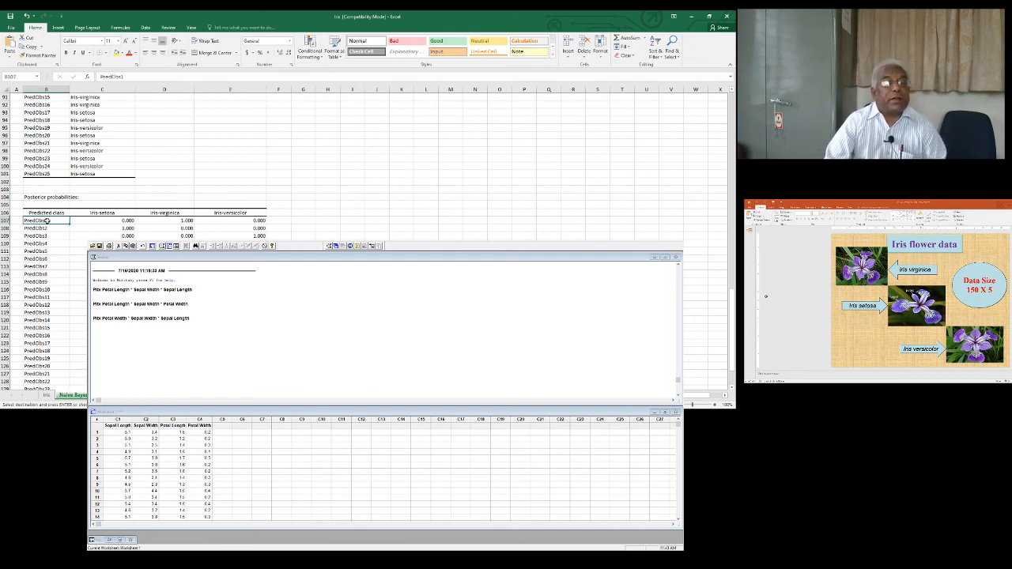
left_click(185, 221)
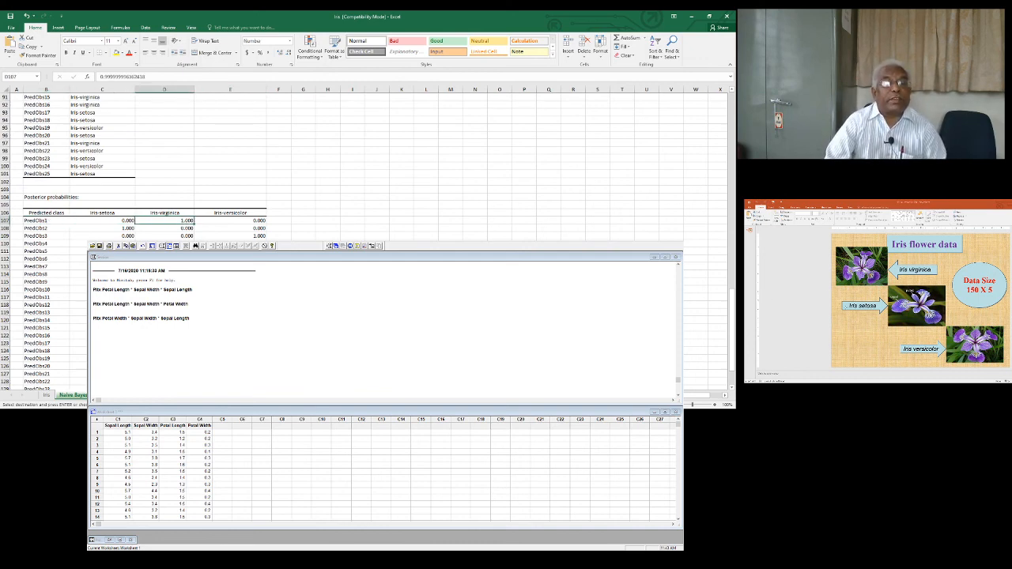
left_click(46, 228)
scroll(45, 228, "down", 3)
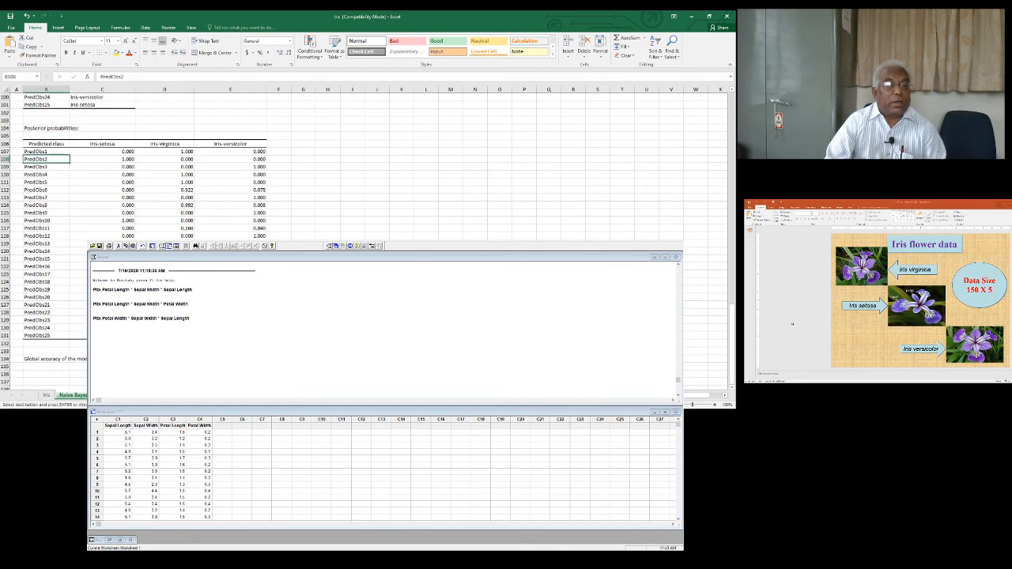
scroll(126, 210, "up", 2)
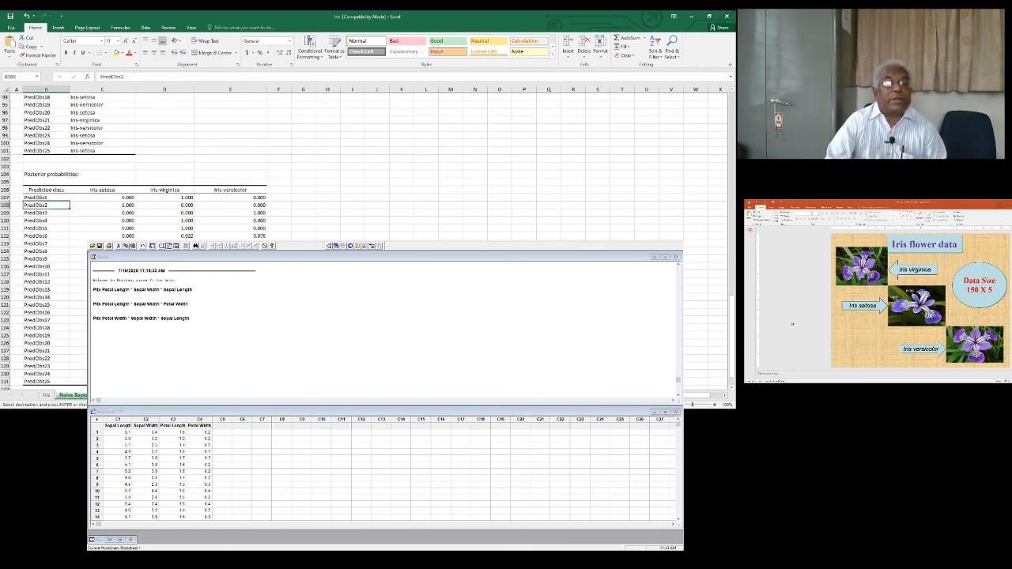
left_click(124, 205)
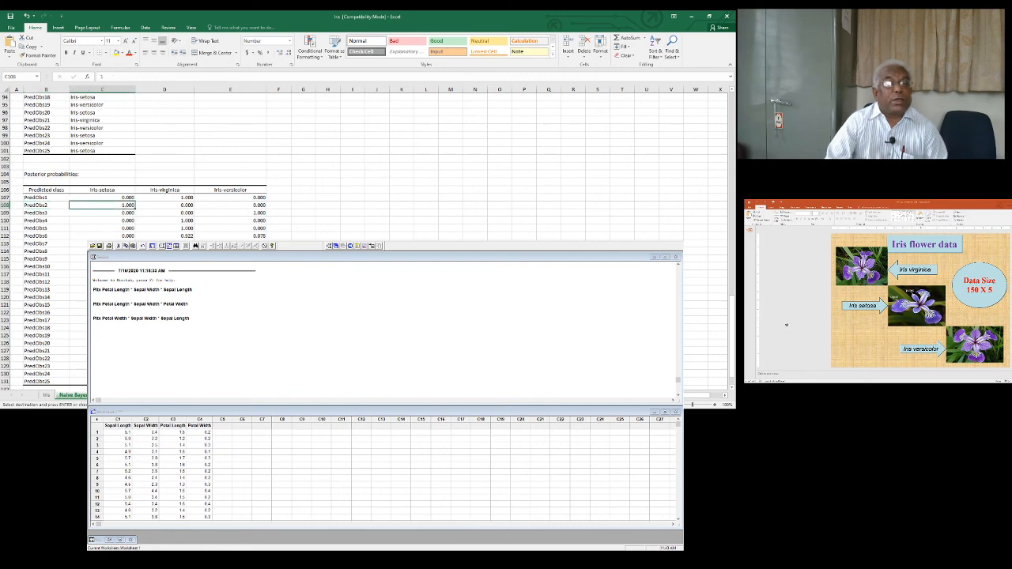
Compare the Iris-virginica and Iris-versicolor posterior probabilities of PredObs6, PredObs14 and PredObs22
left_click(180, 236)
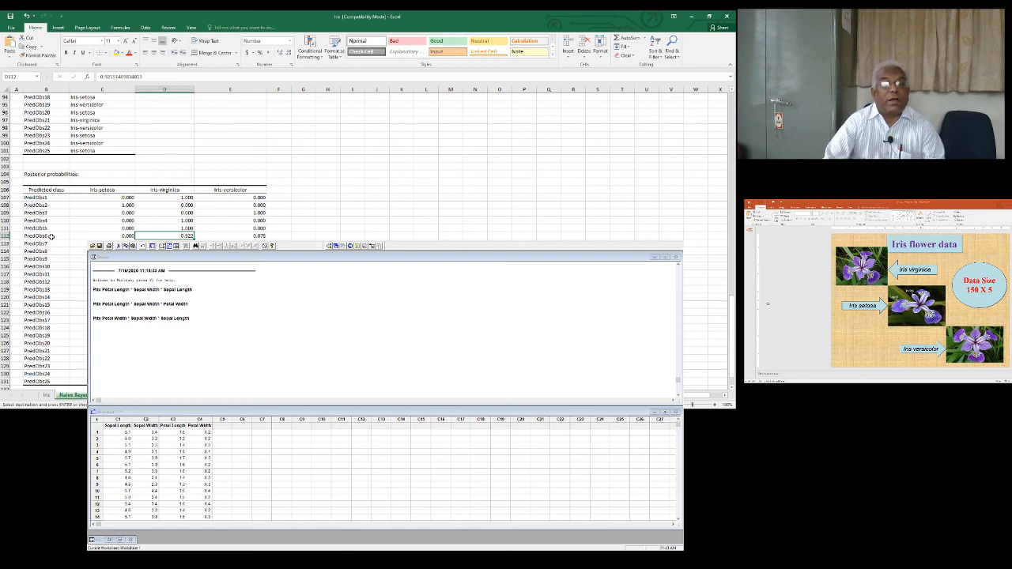
left_click(245, 235)
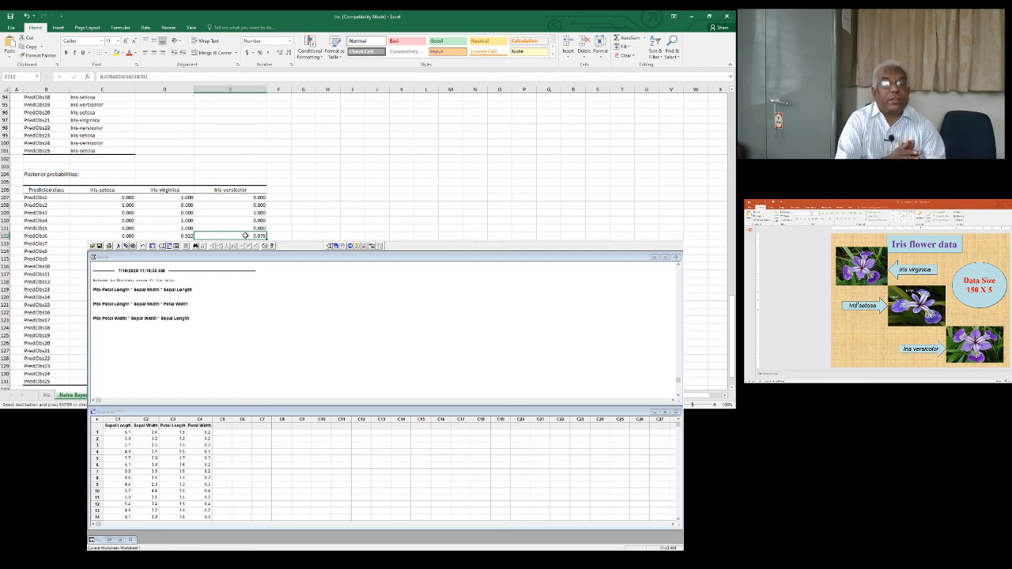
left_click(181, 236)
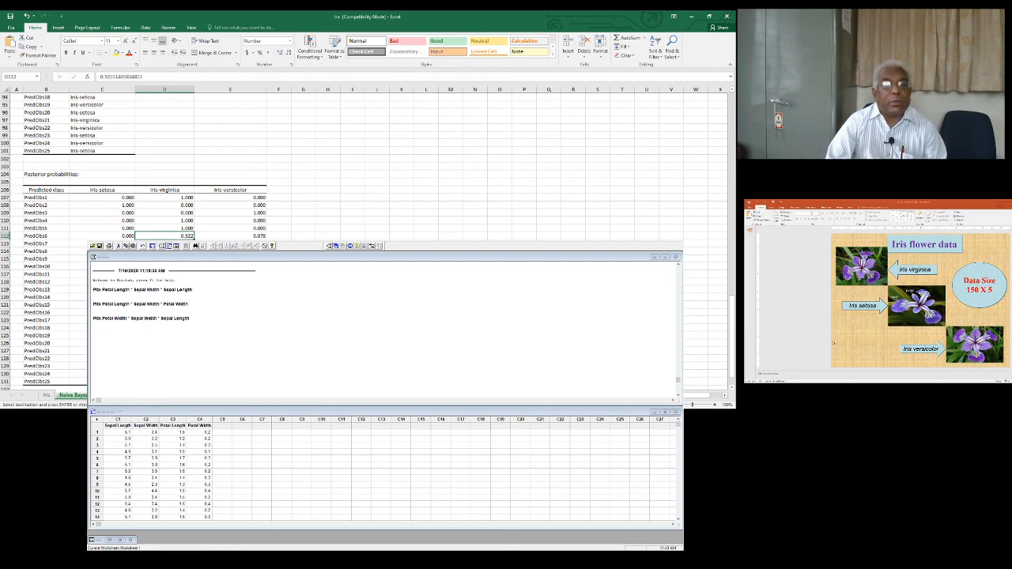
left_click(170, 297)
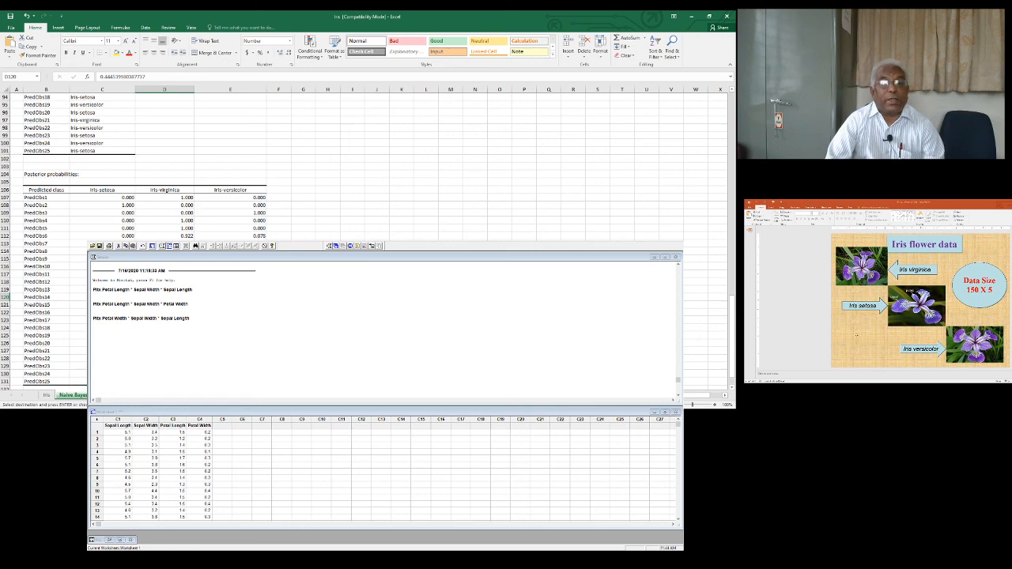
left_click(230, 297)
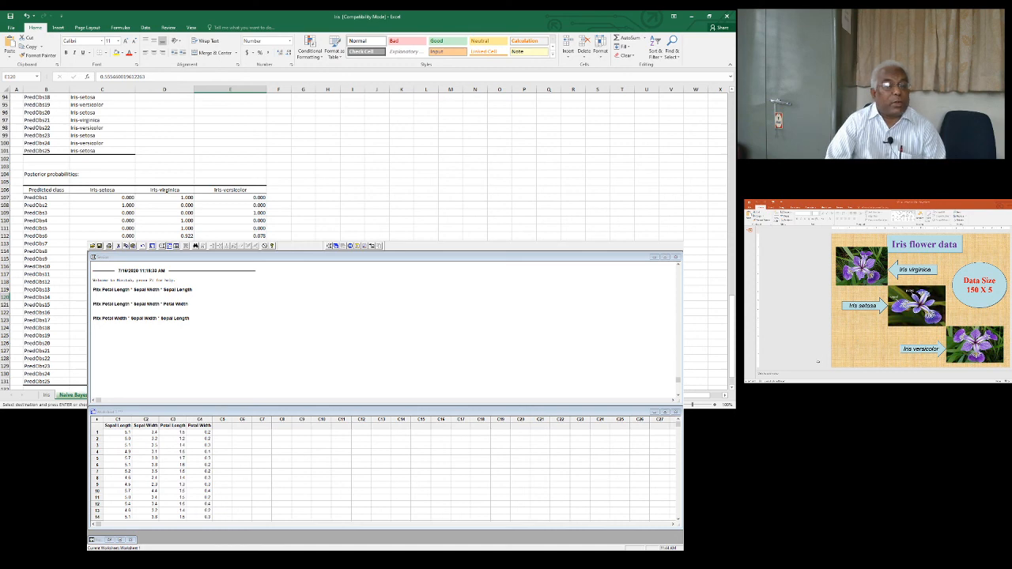
left_click(164, 358)
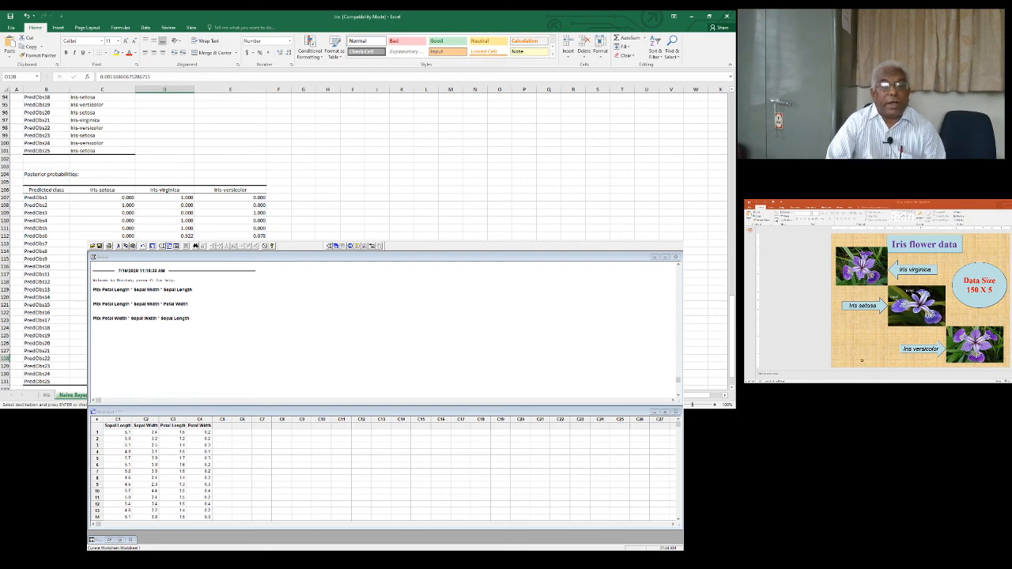
left_click(230, 359)
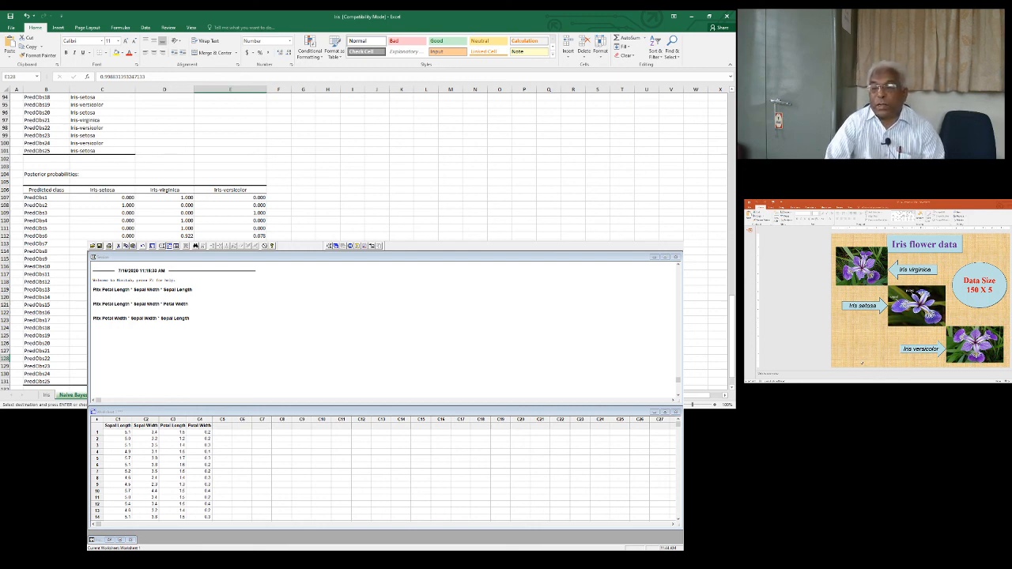
Inspect the model's global accuracy value in cell E134 and switch away from the Excel workbook
scroll(363, 158, "down", 4)
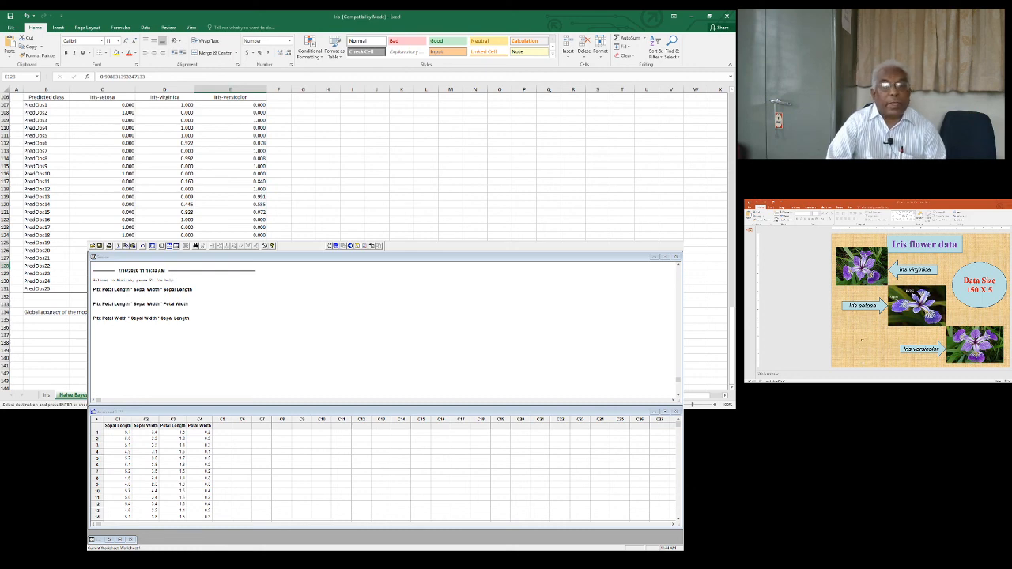
left_click(237, 311)
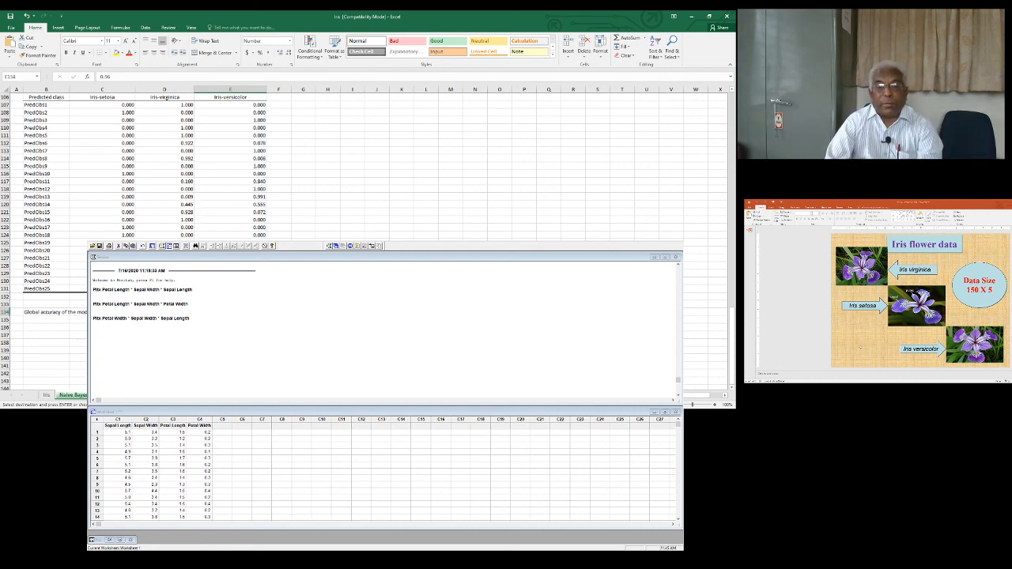
key("alt+Tab")
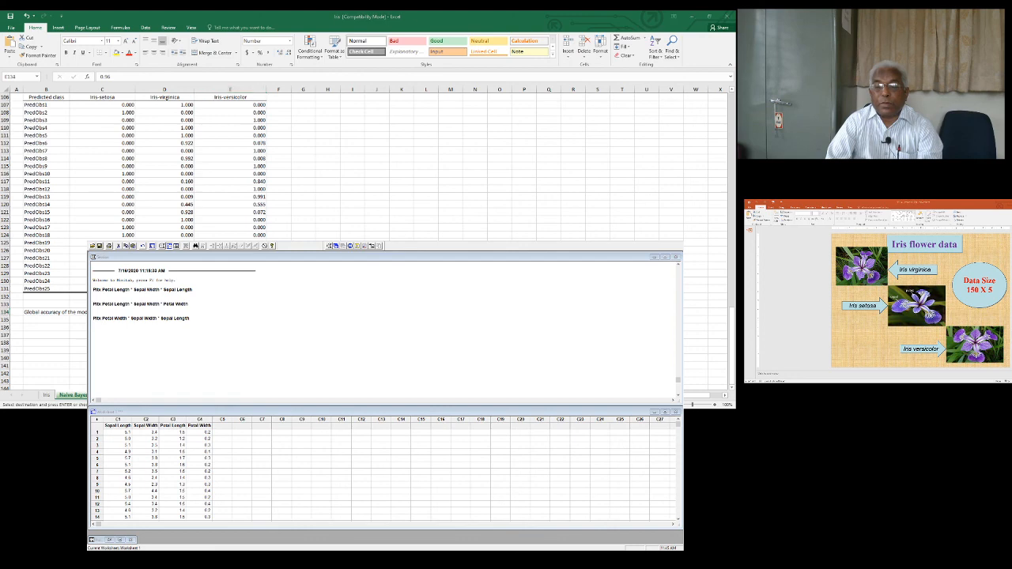